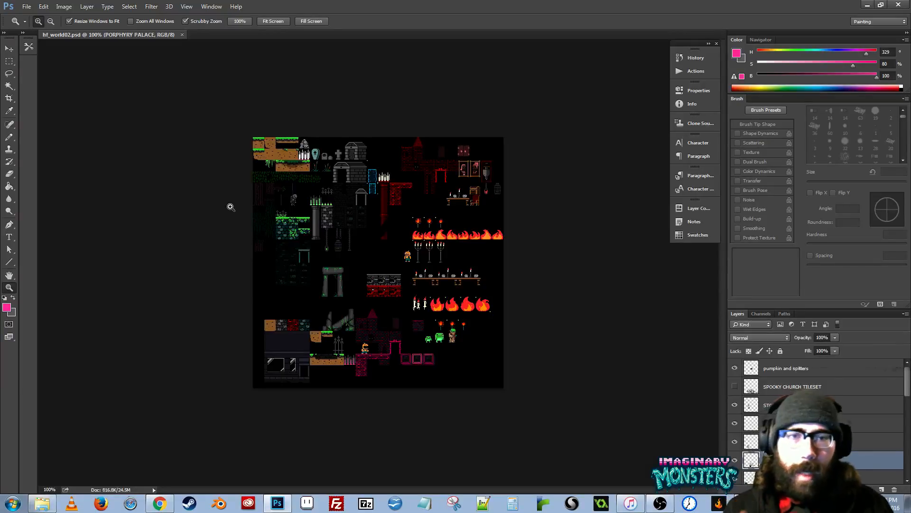
# Show the hf_world02.psd tileset in full screen mode and examine its graveyard, castle and fire sprites
pyautogui.click(359, 127)
pyautogui.press('f')
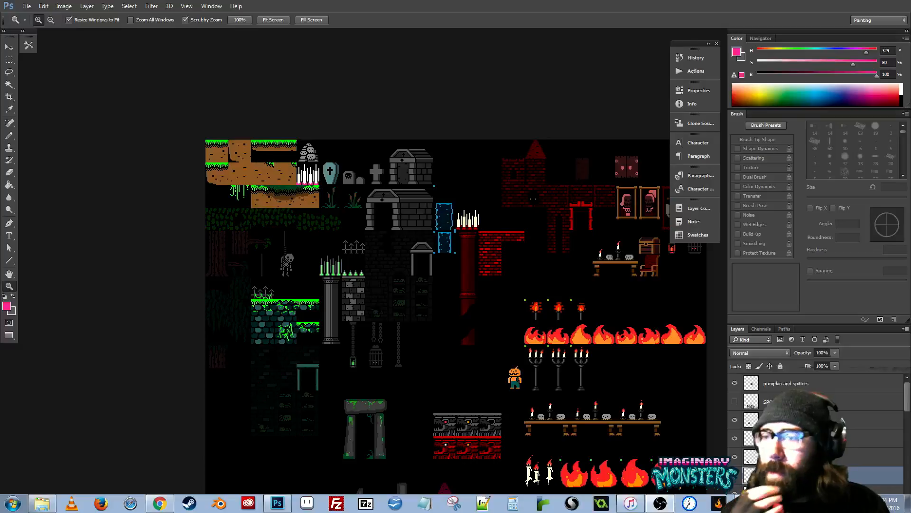
pyautogui.moveTo(0, 37); pyautogui.dragTo(37, 52)
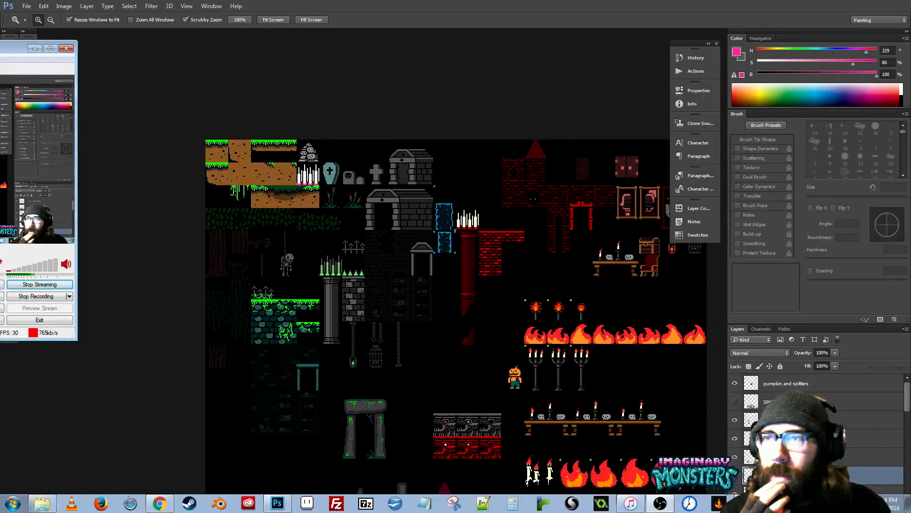
pyautogui.hotkey('alt', 'Tab')
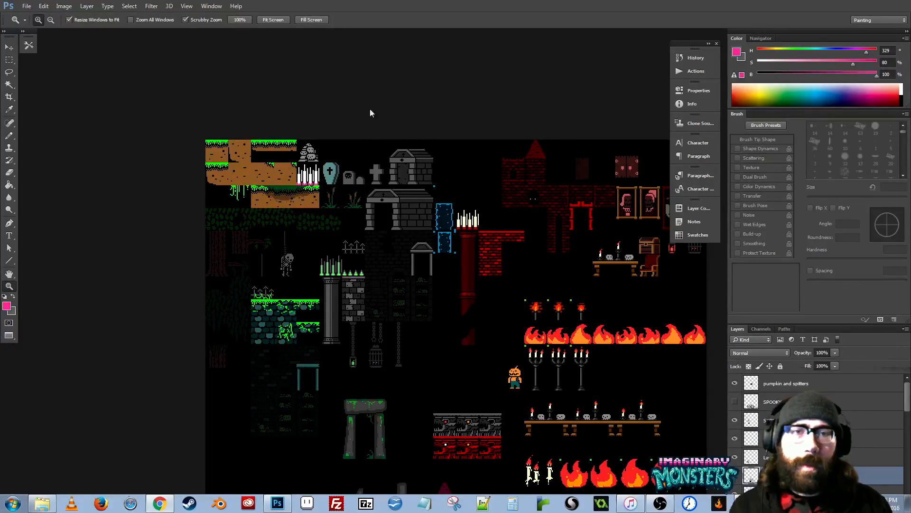
pyautogui.moveTo(434, 138); pyautogui.dragTo(295, 73)
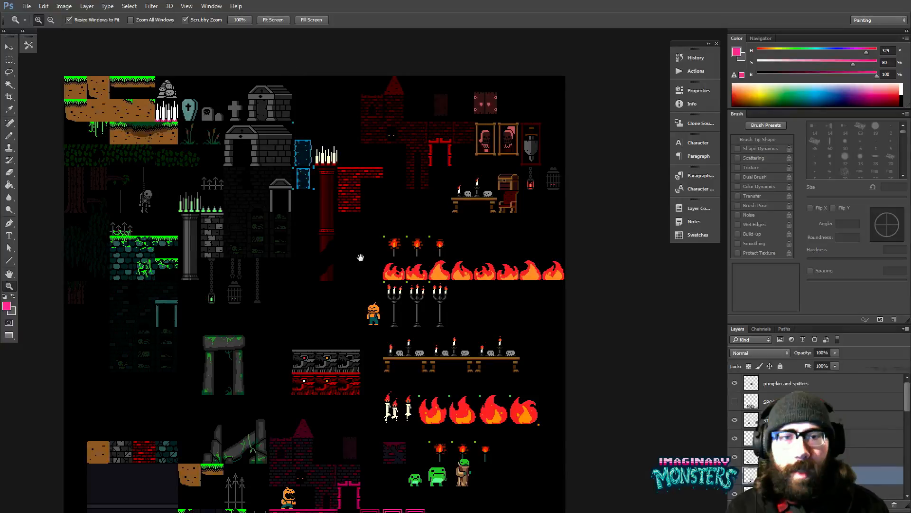
pyautogui.moveTo(361, 258); pyautogui.dragTo(370, 226)
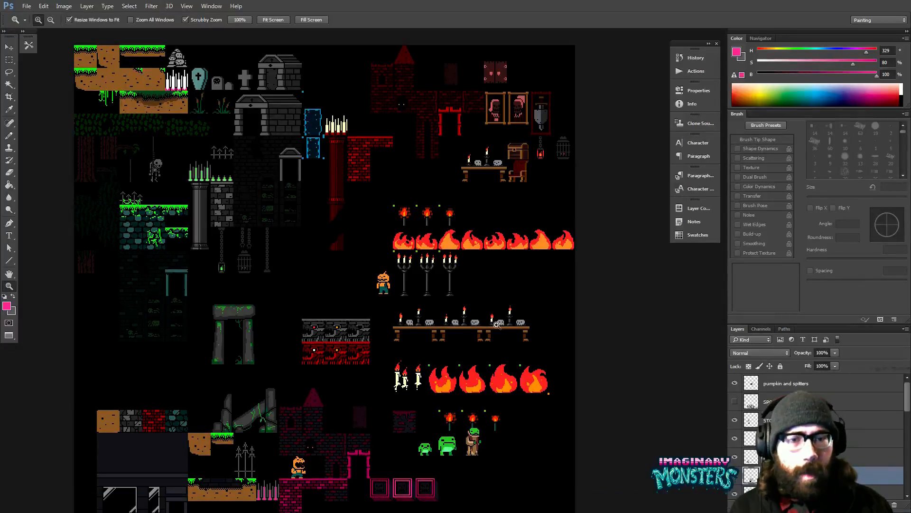
pyautogui.moveTo(391, 324); pyautogui.dragTo(429, 232)
pyautogui.moveTo(475, 306); pyautogui.dragTo(346, 313)
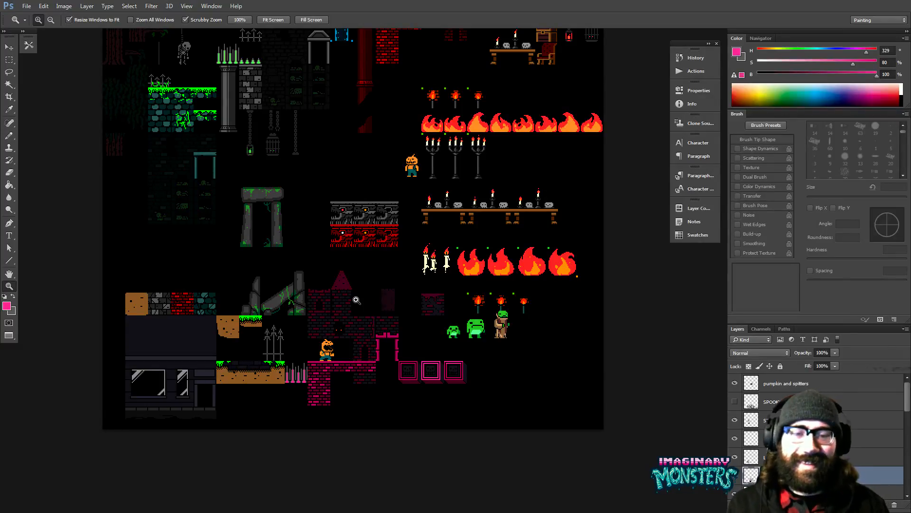
# Examine the dark castle, pink brick platform, skull blocks and green creatures in the lower part of the tileset
pyautogui.moveTo(401, 336)
pyautogui.mouseDown()
pyautogui.moveTo(434, 301)
pyautogui.moveTo(432, 335)
pyautogui.moveTo(413, 326)
pyautogui.mouseUp()
pyautogui.click(406, 331)
pyautogui.click(406, 331)
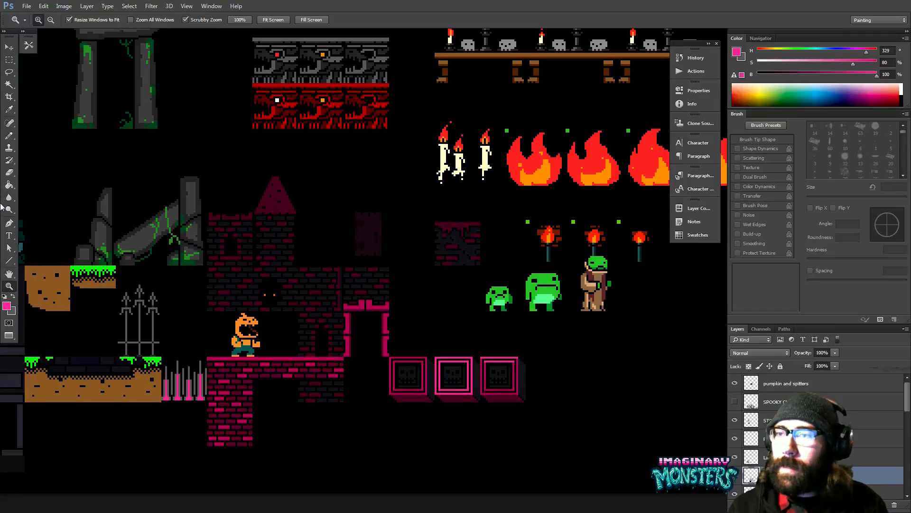
pyautogui.moveTo(467, 300); pyautogui.dragTo(372, 236)
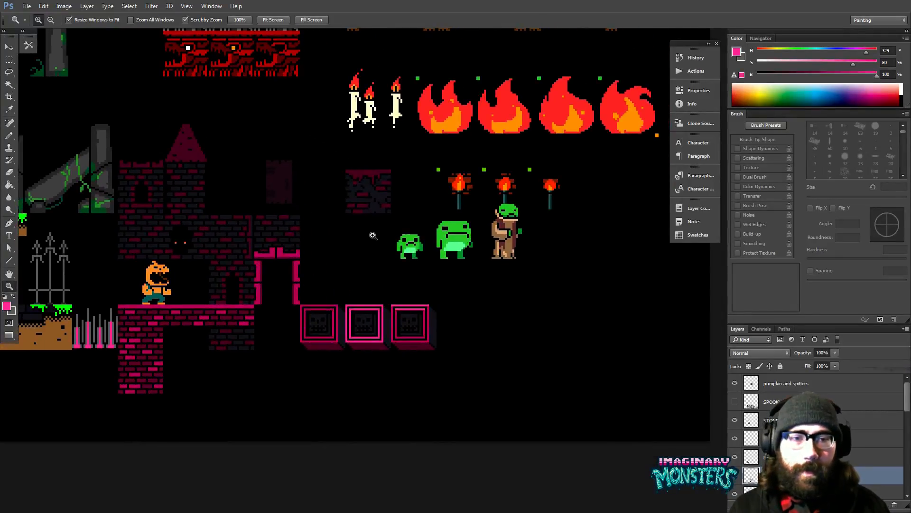
pyautogui.moveTo(479, 265); pyautogui.dragTo(493, 280)
pyautogui.click(427, 332)
pyautogui.moveTo(419, 330); pyautogui.dragTo(526, 365)
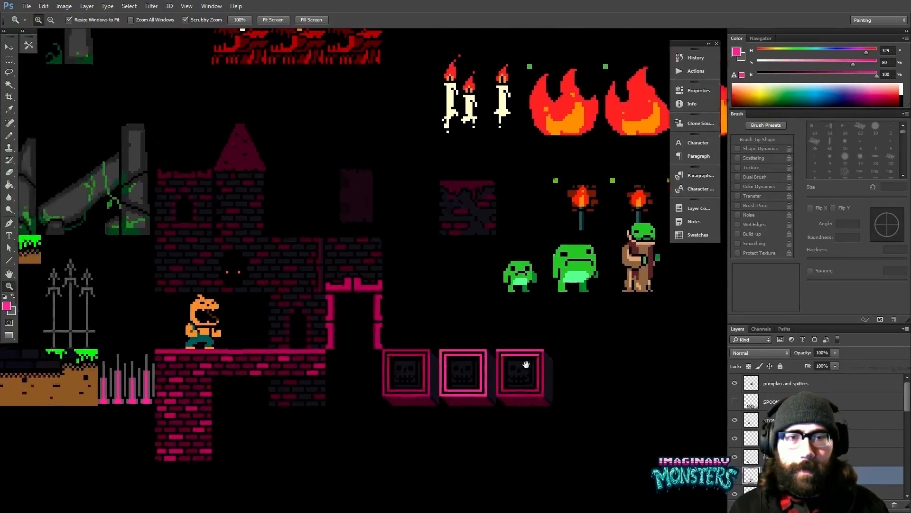
# Examine the flame, candle, table and stone ruin sprites across the middle and upper parts of the tileset
pyautogui.keyDown('alt'); pyautogui.click(521, 295); pyautogui.keyUp('alt')
pyautogui.keyDown('alt'); pyautogui.click(520, 295); pyautogui.keyUp('alt')
pyautogui.moveTo(520, 294); pyautogui.dragTo(361, 385)
pyautogui.moveTo(464, 333); pyautogui.dragTo(480, 363)
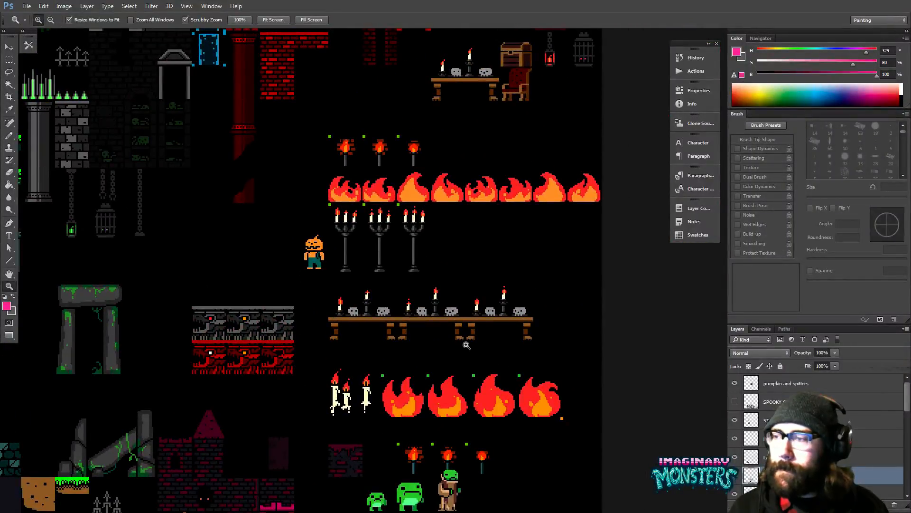
pyautogui.moveTo(464, 333); pyautogui.dragTo(492, 291)
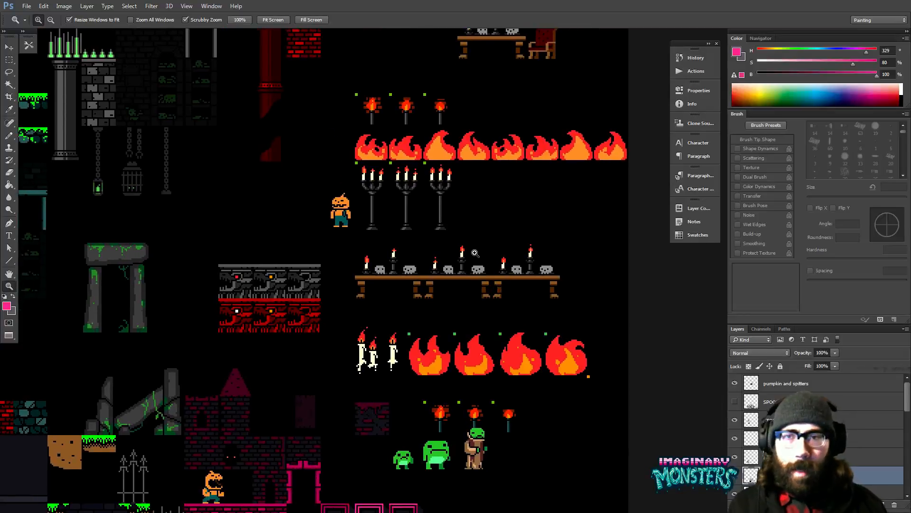
pyautogui.moveTo(424, 236); pyautogui.dragTo(500, 195)
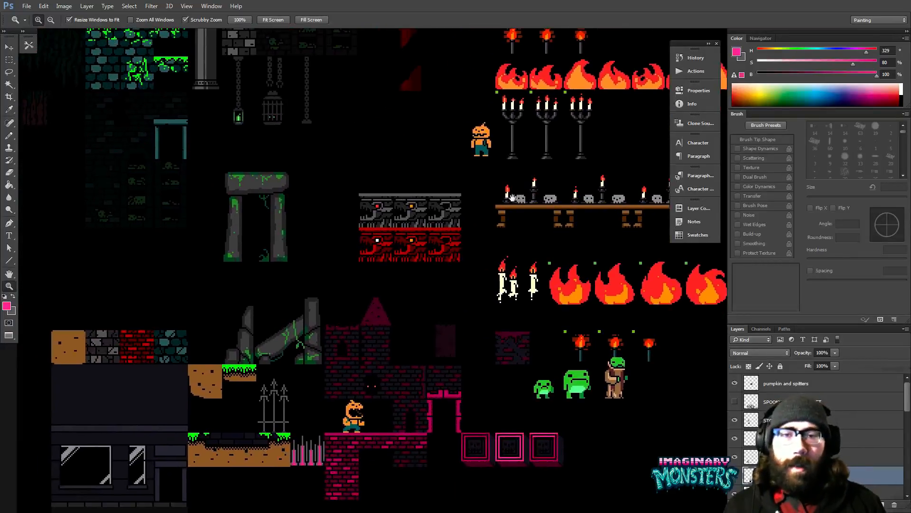
pyautogui.moveTo(505, 299); pyautogui.dragTo(487, 277)
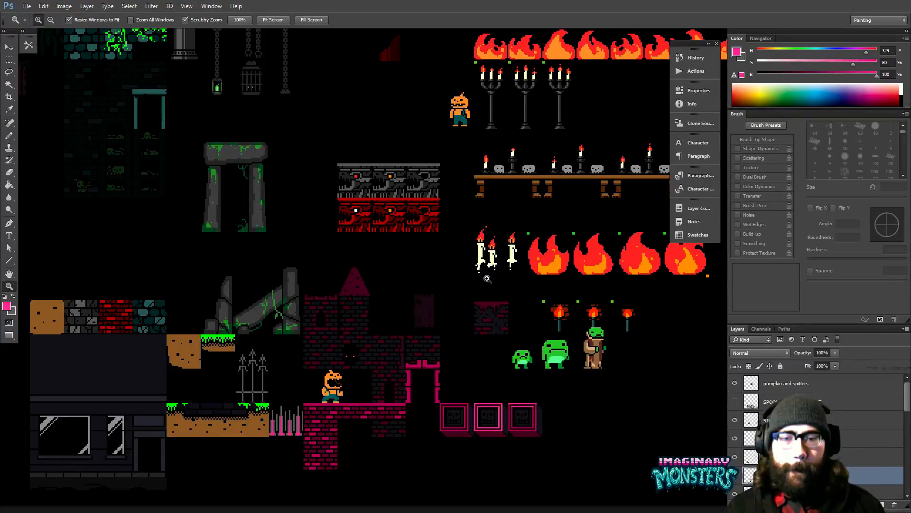
pyautogui.moveTo(511, 316); pyautogui.dragTo(446, 304)
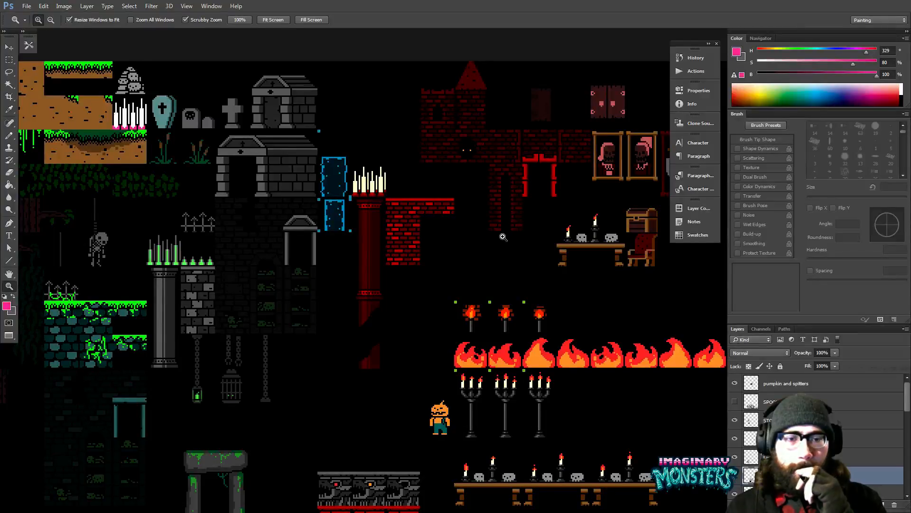
pyautogui.moveTo(502, 386); pyautogui.dragTo(441, 330)
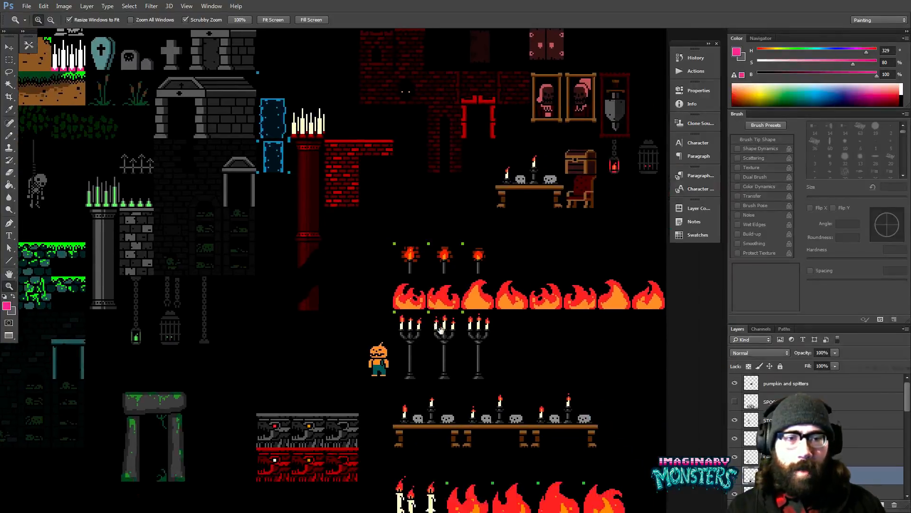
pyautogui.click(386, 369)
pyautogui.press('m')
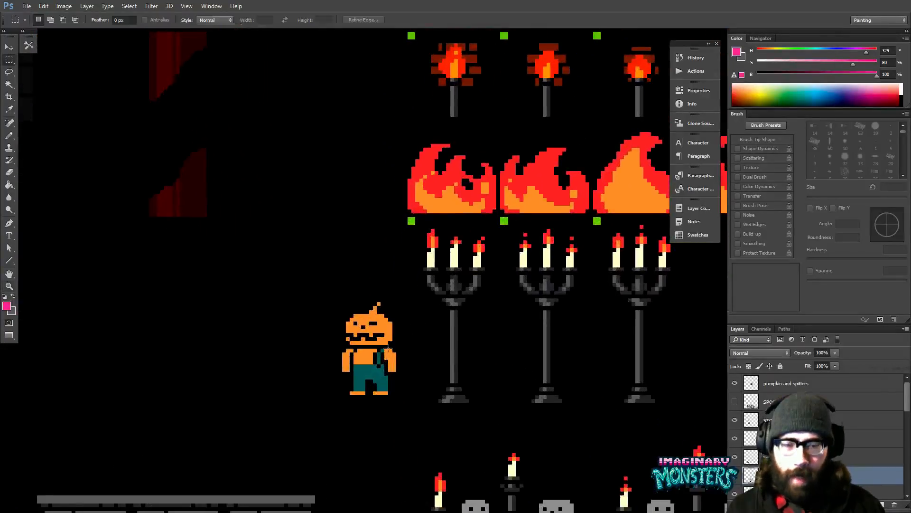
pyautogui.moveTo(339, 372); pyautogui.dragTo(406, 411)
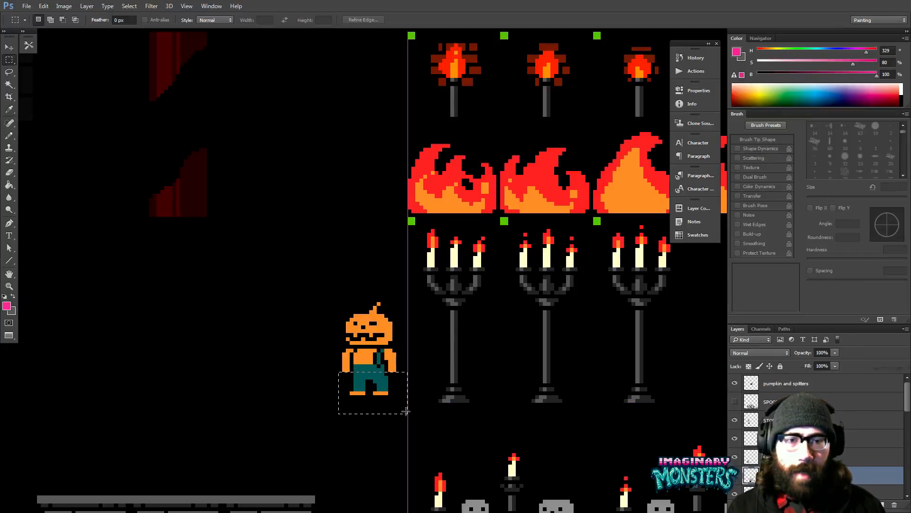
pyautogui.click(400, 397)
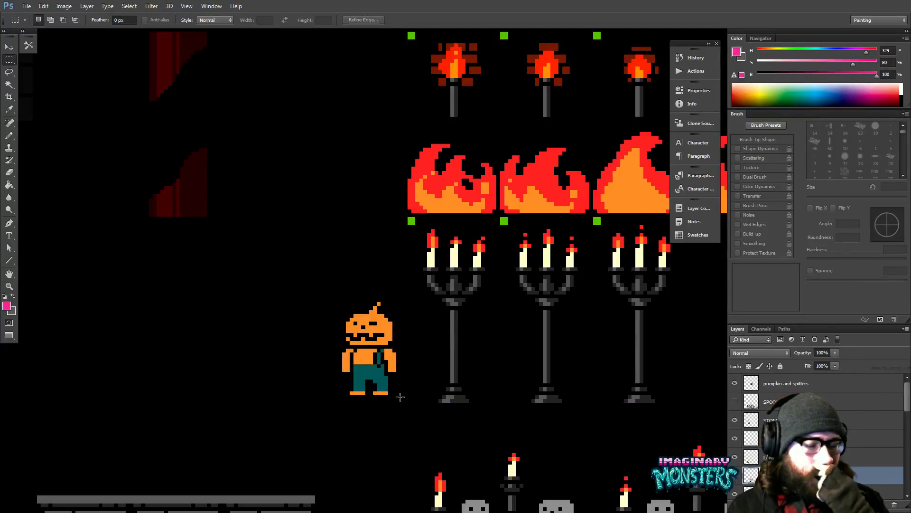
pyautogui.press('z')
pyautogui.keyDown('alt'); pyautogui.click(417, 303); pyautogui.keyUp('alt')
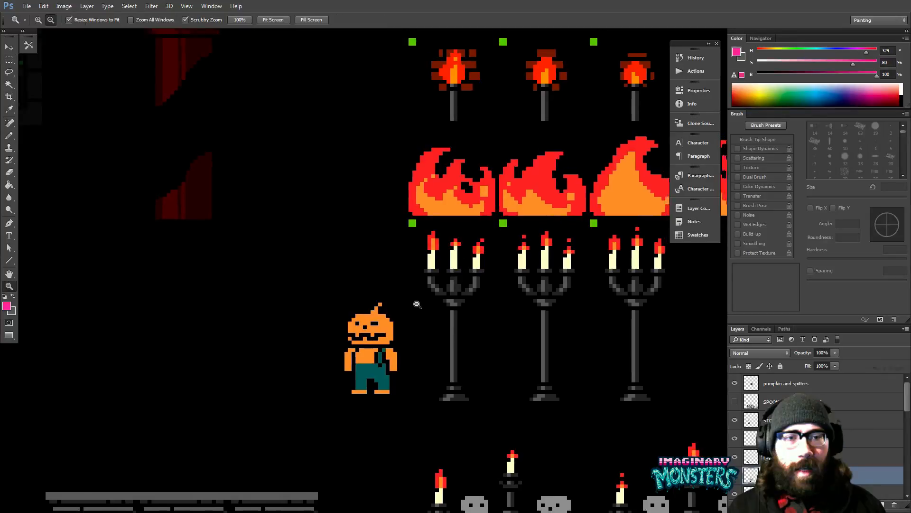
# Compare the purple castle tiles with the red castle tiles, furniture and torches in the upper part of the tileset
pyautogui.moveTo(419, 479); pyautogui.dragTo(438, 178)
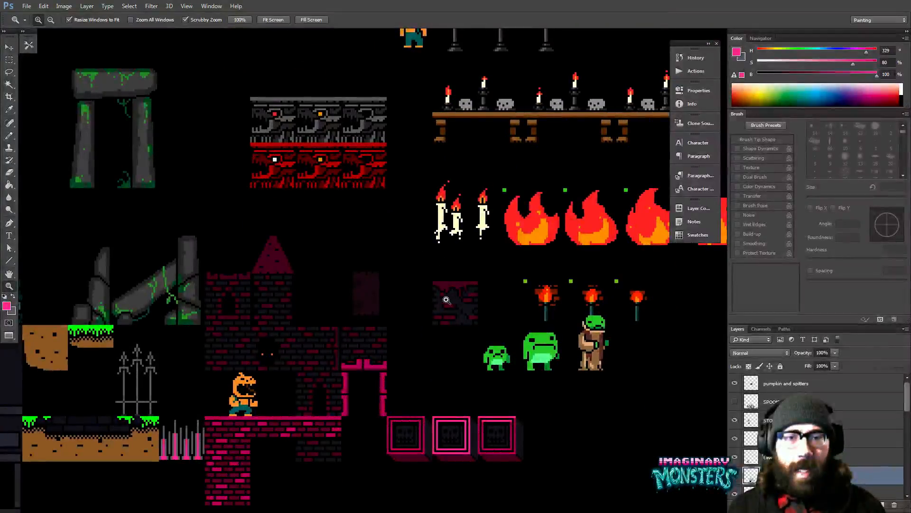
pyautogui.moveTo(443, 300); pyautogui.dragTo(478, 300)
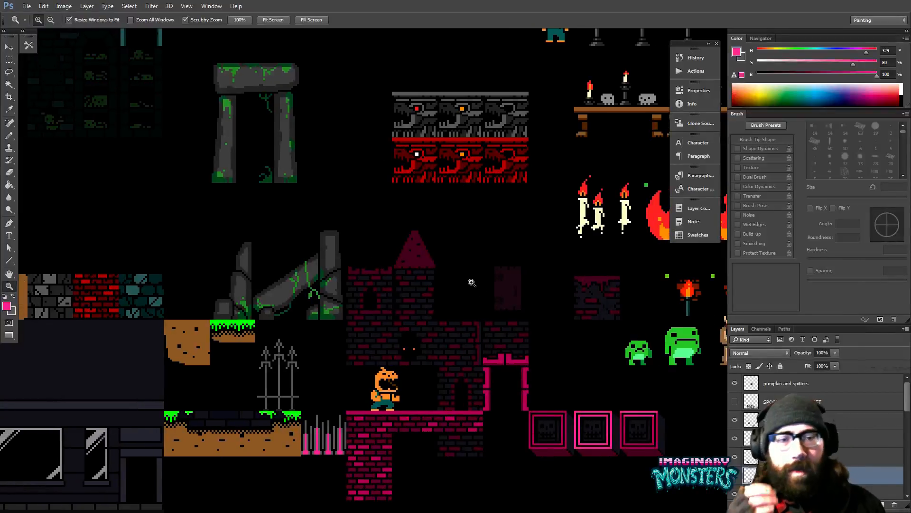
pyautogui.moveTo(537, 223); pyautogui.dragTo(484, 295)
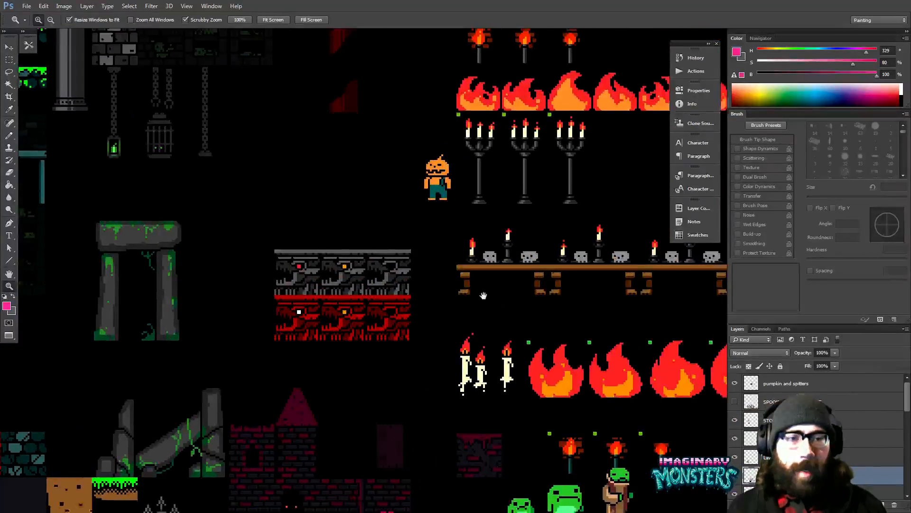
pyautogui.moveTo(490, 92); pyautogui.dragTo(491, 301)
pyautogui.moveTo(599, 210); pyautogui.dragTo(484, 317)
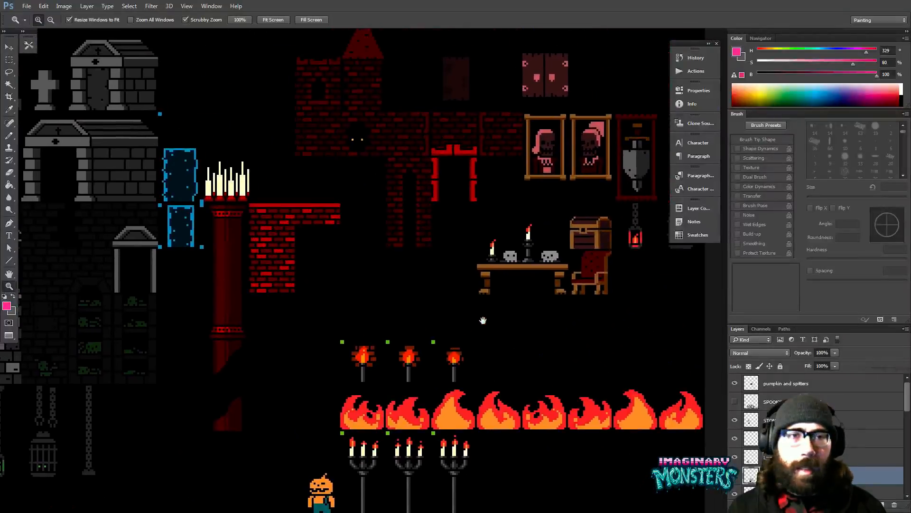
pyautogui.moveTo(492, 249); pyautogui.dragTo(457, 299)
pyautogui.moveTo(414, 359); pyautogui.dragTo(459, 153)
pyautogui.moveTo(408, 394); pyautogui.dragTo(474, 156)
pyautogui.moveTo(417, 306); pyautogui.dragTo(444, 295)
pyautogui.moveTo(398, 347); pyautogui.dragTo(435, 292)
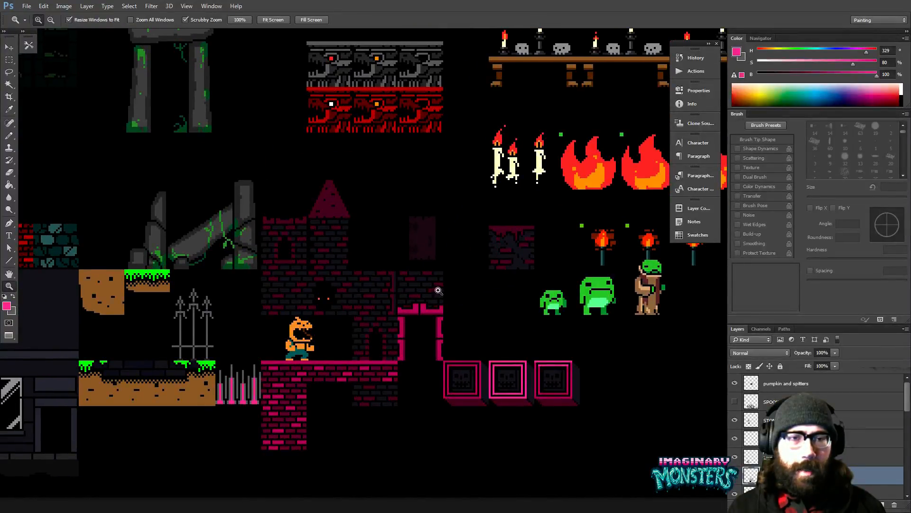
pyautogui.moveTo(457, 263); pyautogui.dragTo(488, 273)
pyautogui.moveTo(424, 249); pyautogui.dragTo(460, 263)
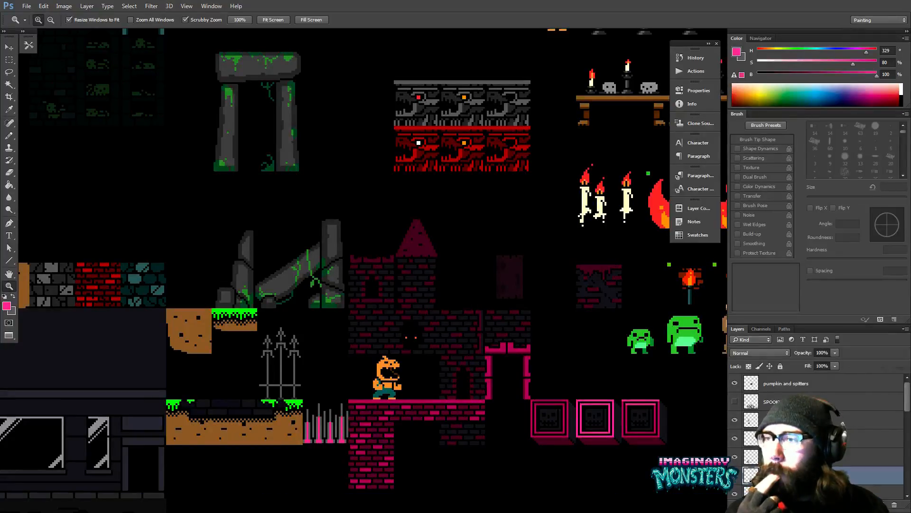
# Switch to the scanned level sketches and rotate the image 180 degrees so they read upright
pyautogui.hotkey('ctrl', 'Tab')
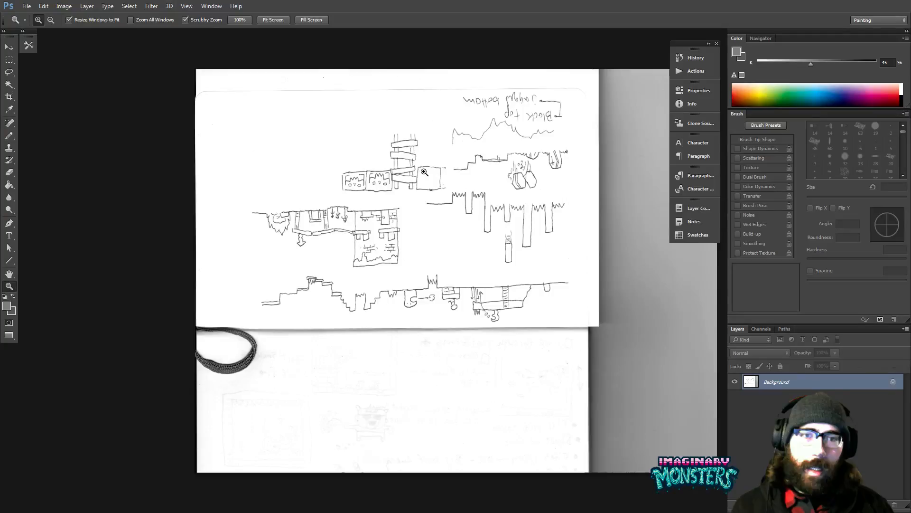
pyautogui.click(63, 6)
pyautogui.moveTo(95, 92)
pyautogui.click(180, 93)
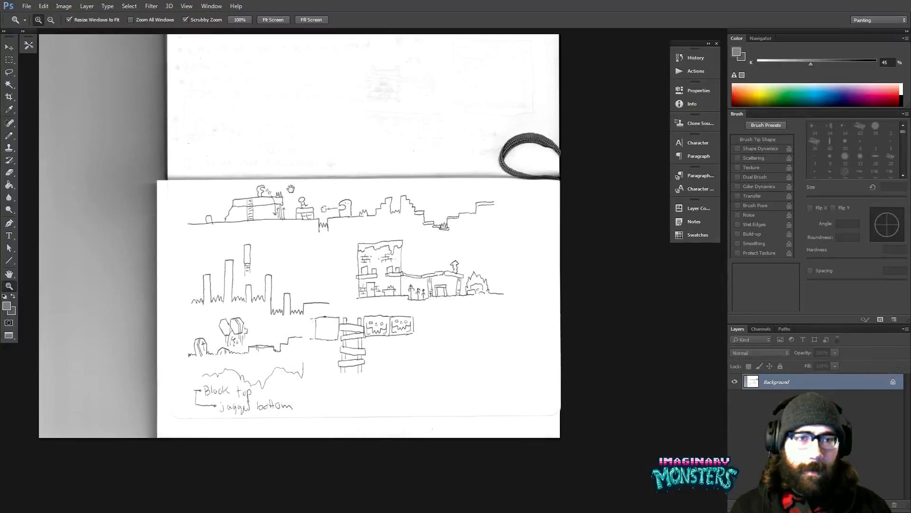
pyautogui.moveTo(291, 189); pyautogui.dragTo(292, 185)
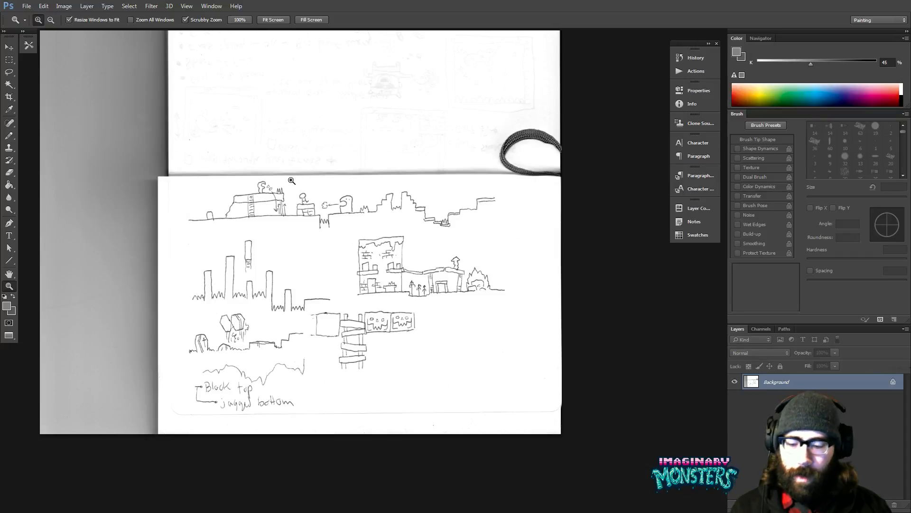
# Return to standard screen mode, float the sketch document in its own window and move it onto the other monitor
pyautogui.press('f')
pyautogui.press('f')
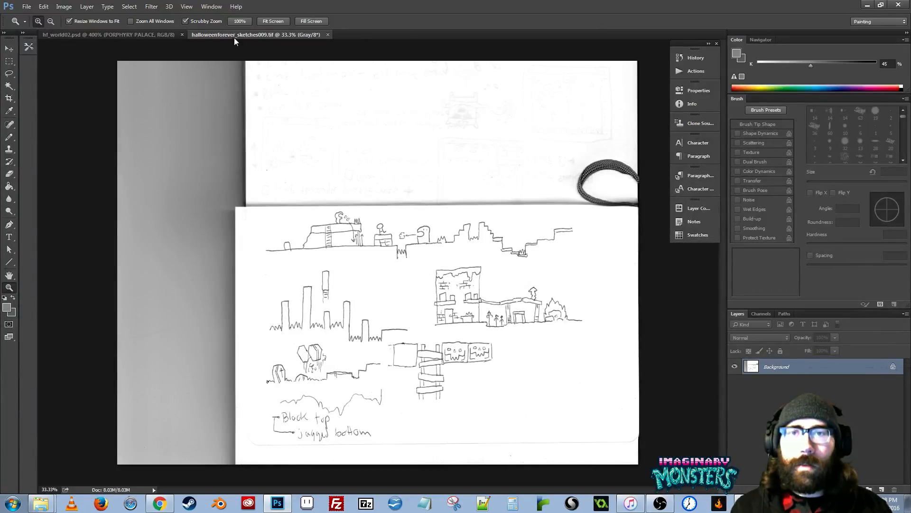
pyautogui.moveTo(236, 40)
pyautogui.mouseDown()
pyautogui.moveTo(227, 122)
pyautogui.moveTo(0, 71)
pyautogui.moveTo(0, 26)
pyautogui.mouseUp()
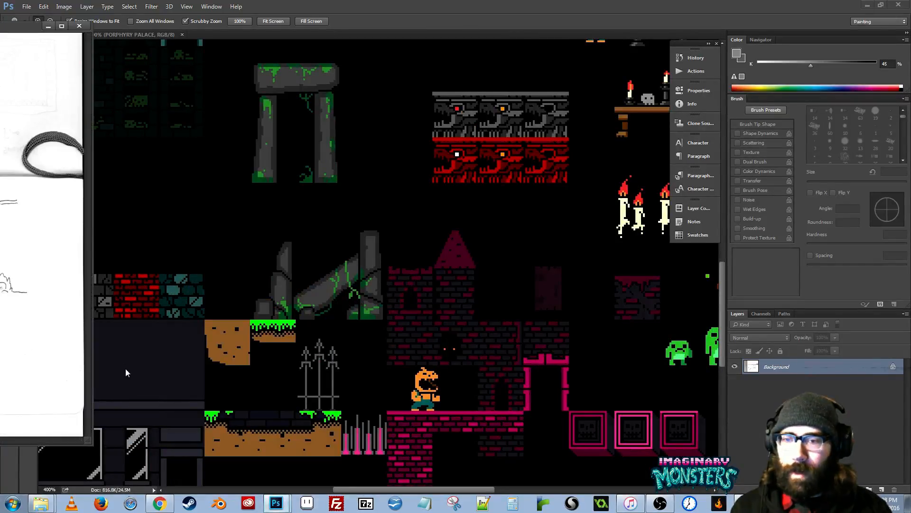
pyautogui.moveTo(88, 441); pyautogui.dragTo(0, 440)
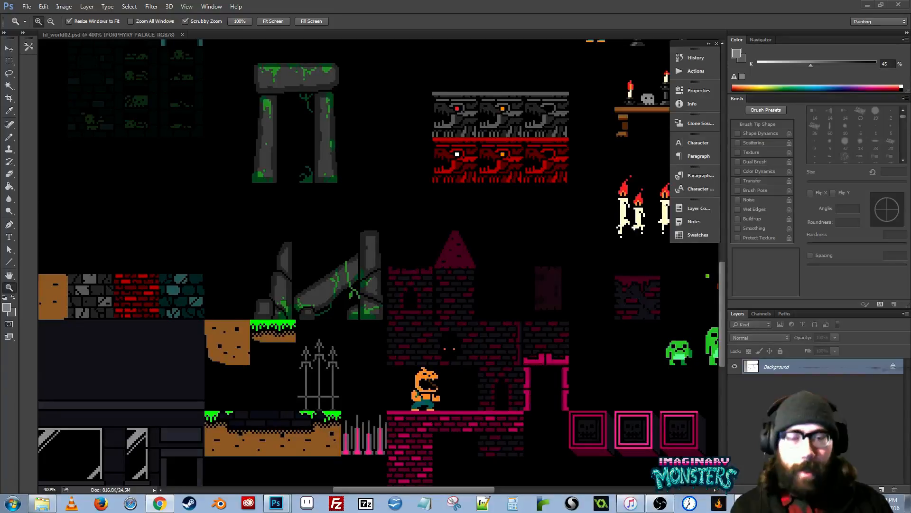
# Make the tileset document active and return it to full screen mode
pyautogui.click(405, 162)
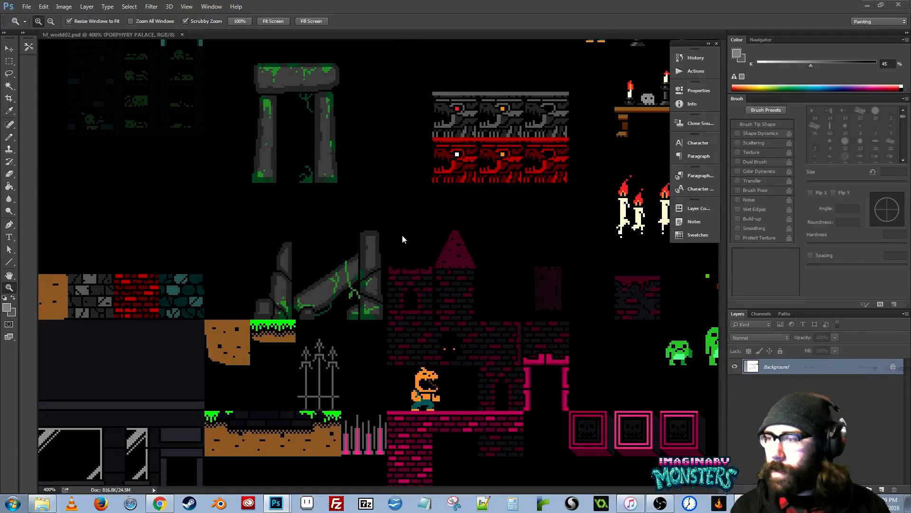
pyautogui.click(447, 304)
pyautogui.press('f')
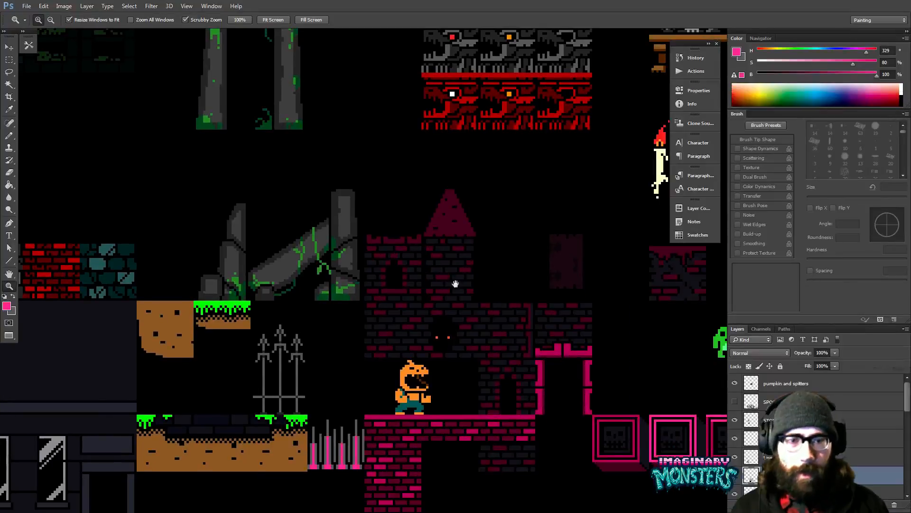
pyautogui.moveTo(449, 282); pyautogui.dragTo(543, 291)
pyautogui.keyDown('alt'); pyautogui.click(543, 289); pyautogui.keyUp('alt')
pyautogui.keyDown('alt'); pyautogui.click(543, 290); pyautogui.keyUp('alt')
pyautogui.moveTo(429, 335); pyautogui.dragTo(388, 299)
# Move the dark shop building into the area beside the candelabra sprites, with its layer at the top of the stack
pyautogui.press('v')
pyautogui.keyDown('ctrl'); pyautogui.moveTo(280, 298); pyautogui.dragTo(257, 307); pyautogui.keyUp('ctrl')
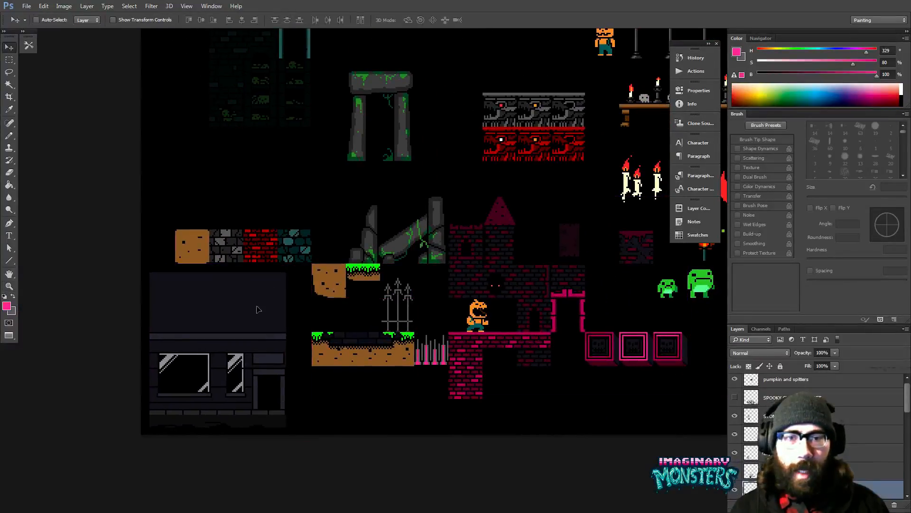
pyautogui.hotkey('ctrl', 'z')
pyautogui.moveTo(498, 242); pyautogui.dragTo(444, 263)
pyautogui.moveTo(442, 325); pyautogui.dragTo(405, 388)
pyautogui.moveTo(214, 377); pyautogui.dragTo(485, 114)
pyautogui.moveTo(456, 142); pyautogui.dragTo(317, 342)
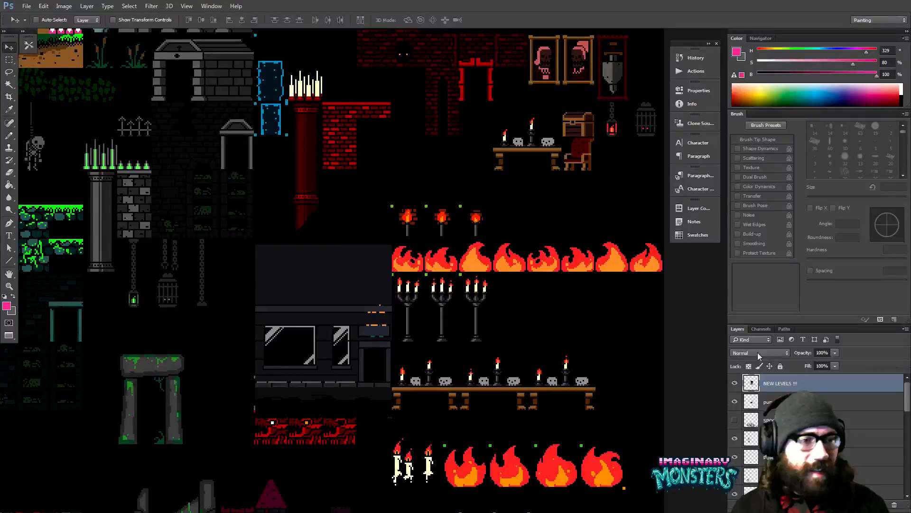
# Hide the NEW LEVELS !!! layer and rename it "urban street???"
pyautogui.click(735, 401)
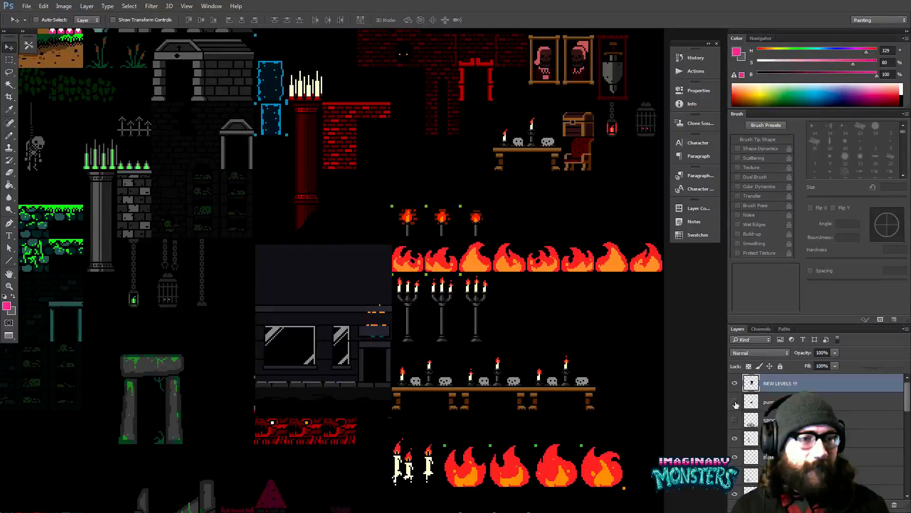
pyautogui.click(735, 403)
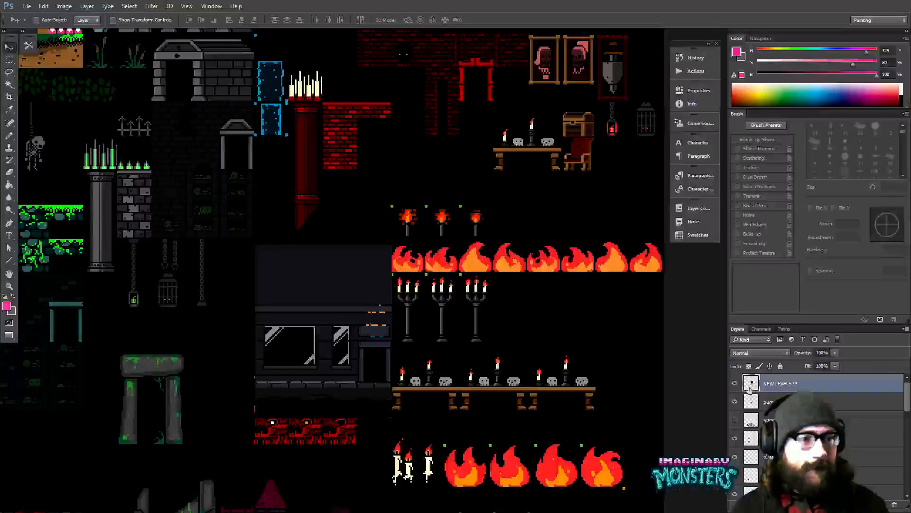
pyautogui.click(735, 383)
pyautogui.doubleClick(775, 383)
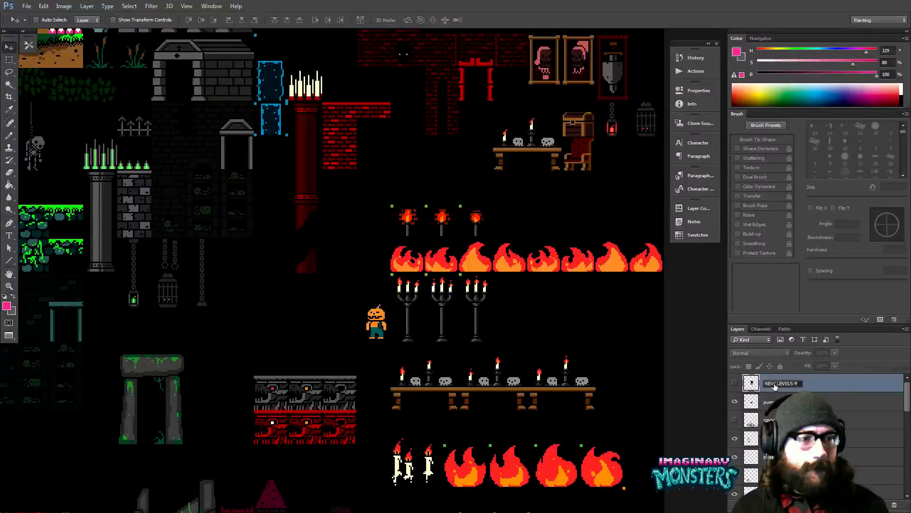
pyautogui.write('ur')
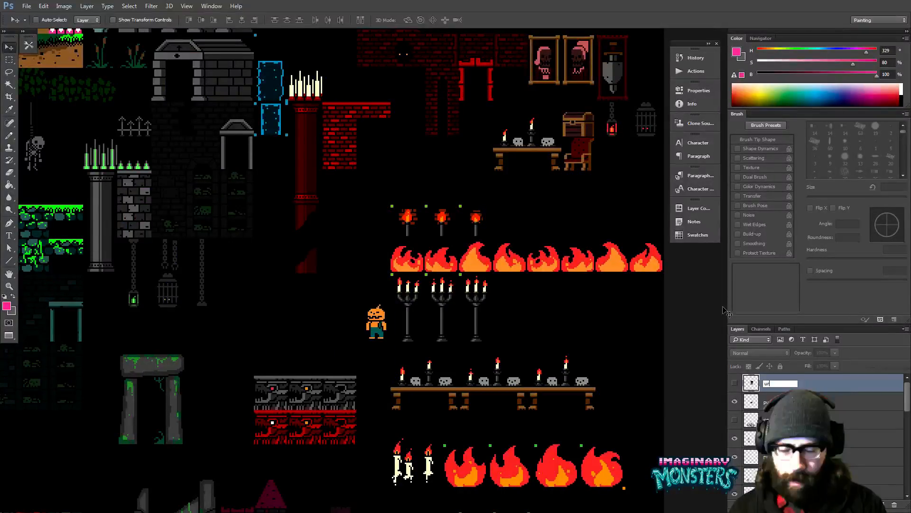
pyautogui.write('ban street')
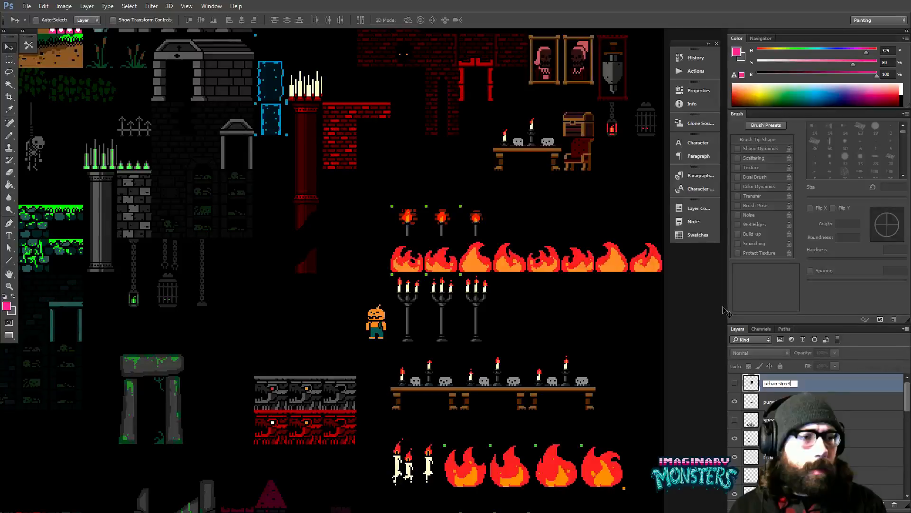
pyautogui.write('???')
pyautogui.press('Return')
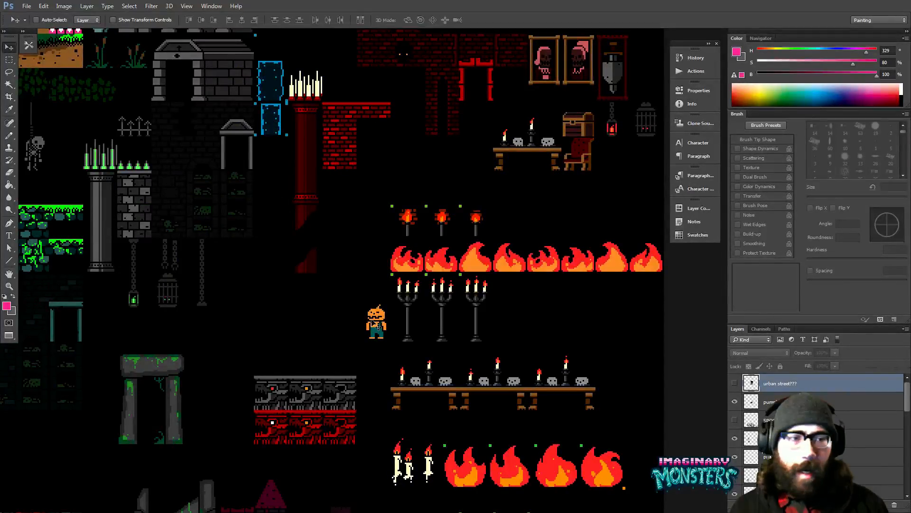
# Show the tile grid over the tileset around the dirt and brick ground tiles
pyautogui.moveTo(422, 336); pyautogui.dragTo(556, 188)
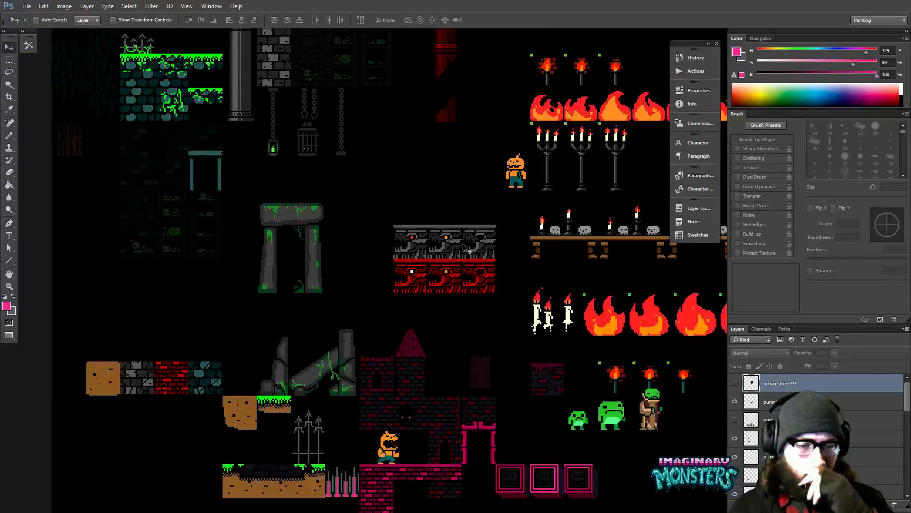
pyautogui.moveTo(341, 351); pyautogui.dragTo(457, 235)
pyautogui.press('z')
pyautogui.click(344, 319)
pyautogui.moveTo(375, 330); pyautogui.dragTo(368, 324)
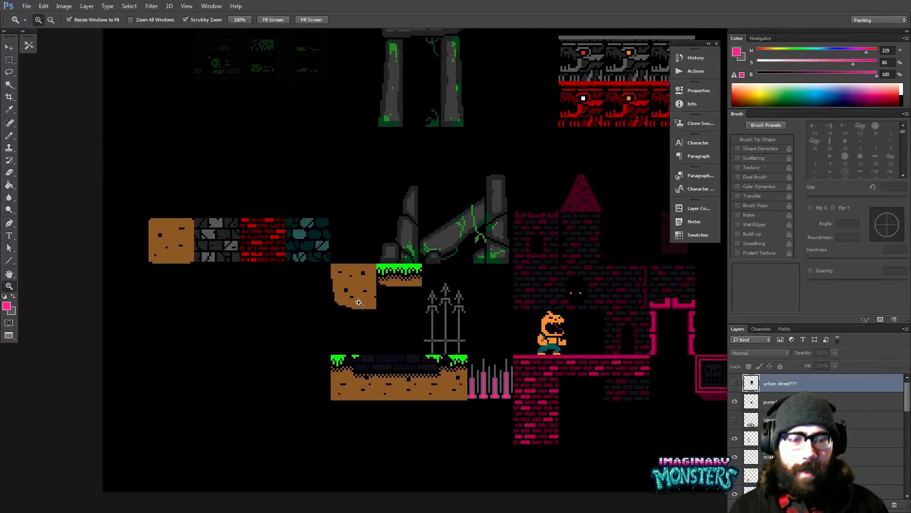
pyautogui.hotkey('ctrl', "'")
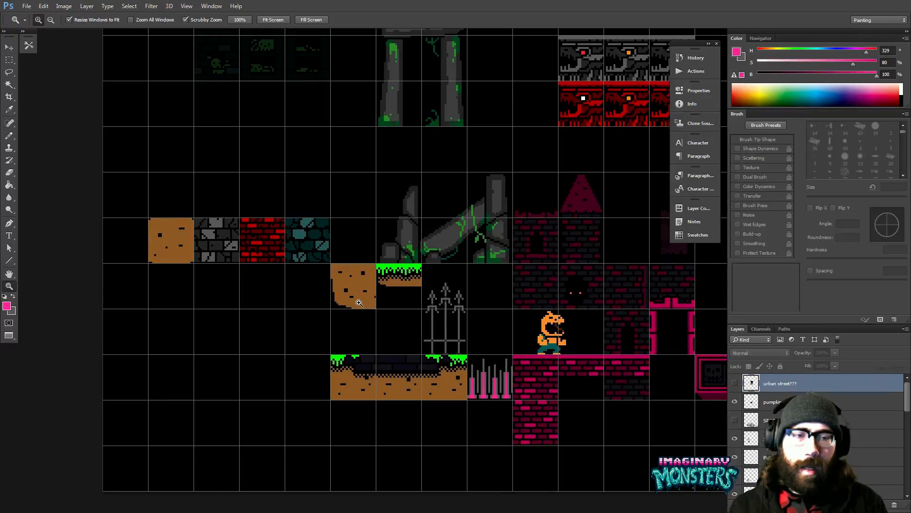
# Sample the candle table's browns for the Pencil, with dark brown as foreground and lighter brown as background
pyautogui.moveTo(542, 262); pyautogui.dragTo(557, 259)
pyautogui.moveTo(347, 318); pyautogui.dragTo(364, 326)
pyautogui.click(346, 317)
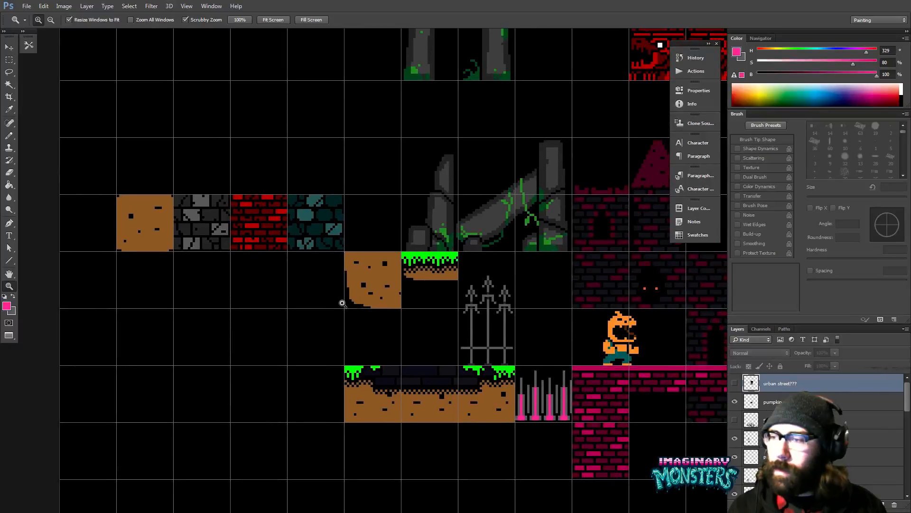
pyautogui.moveTo(451, 300); pyautogui.dragTo(408, 327)
pyautogui.moveTo(520, 365)
pyautogui.mouseDown()
pyautogui.moveTo(449, 348)
pyautogui.moveTo(433, 330)
pyautogui.moveTo(411, 356)
pyautogui.moveTo(223, 345)
pyautogui.mouseUp()
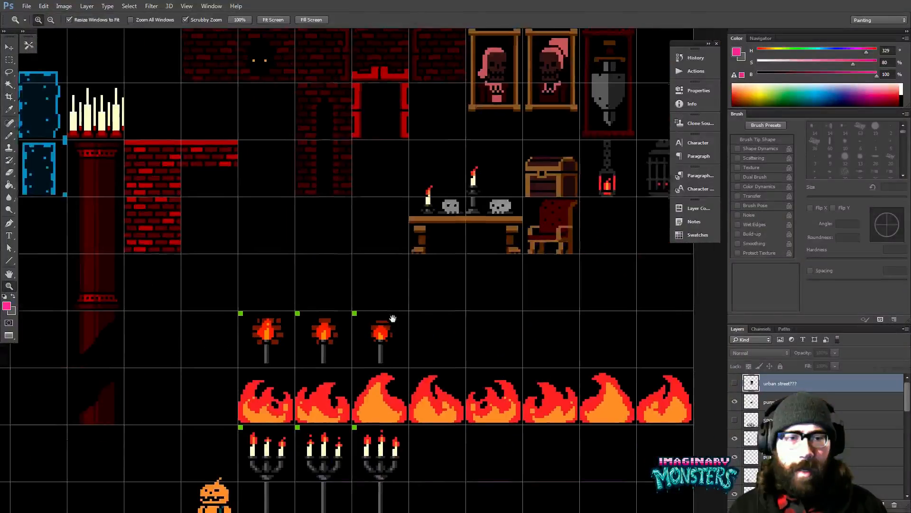
pyautogui.press('b')
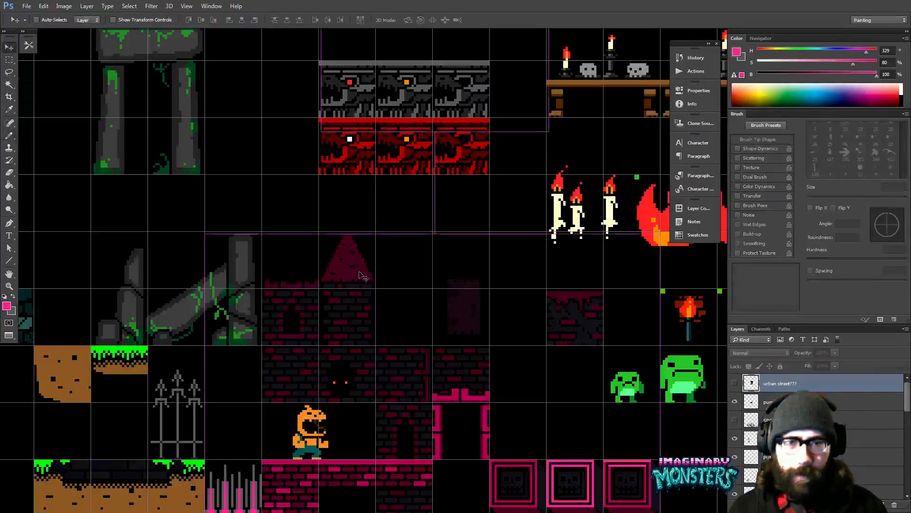
pyautogui.keyDown('ctrl'); pyautogui.click(363, 278); pyautogui.keyUp('ctrl')
pyautogui.moveTo(406, 255)
pyautogui.mouseDown()
pyautogui.moveTo(145, 511)
pyautogui.moveTo(349, 340)
pyautogui.moveTo(441, 120)
pyautogui.mouseUp()
pyautogui.press('b')
pyautogui.keyDown('alt'); pyautogui.click(319, 311); pyautogui.keyUp('alt')
pyautogui.press('x')
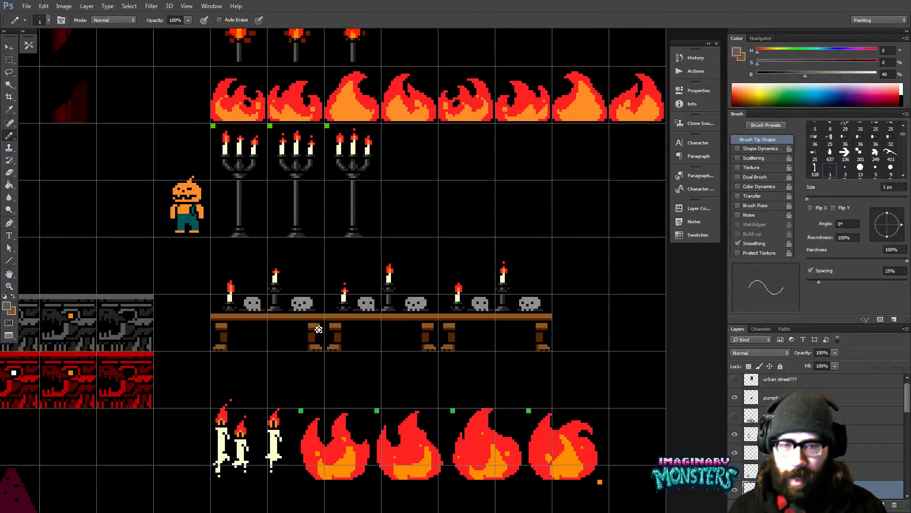
pyautogui.press('x')
# Make the layer holding the grassy dirt ground tiles active, undoing the accidental shift of its artwork
pyautogui.moveTo(249, 385); pyautogui.dragTo(423, 267)
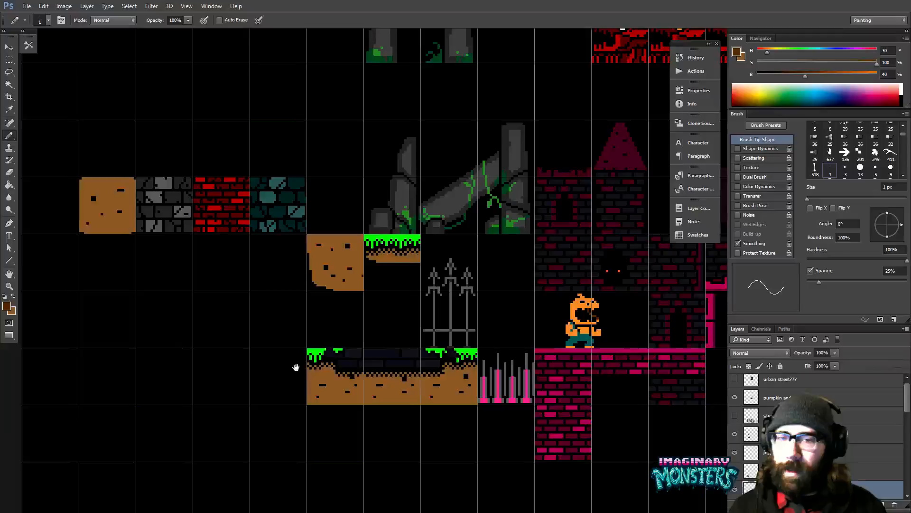
pyautogui.moveTo(296, 367); pyautogui.dragTo(339, 364)
pyautogui.press('z')
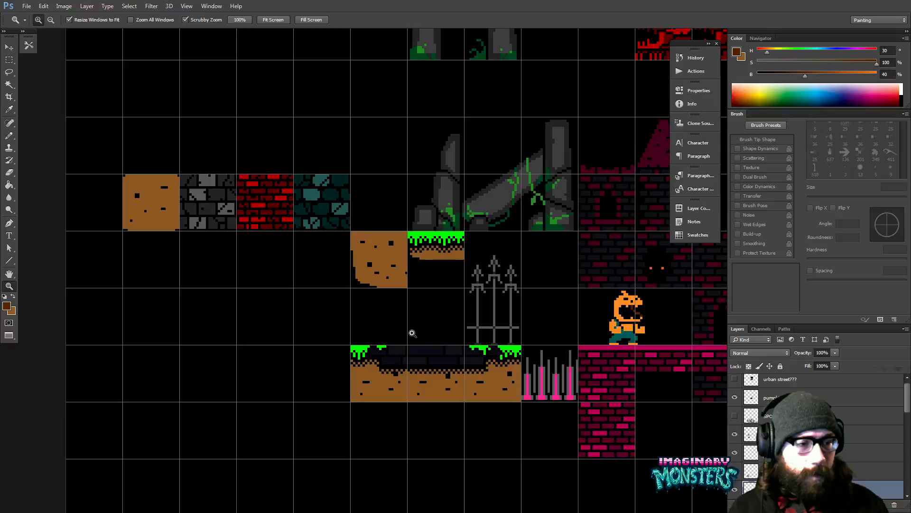
pyautogui.click(735, 487)
pyautogui.click(735, 487)
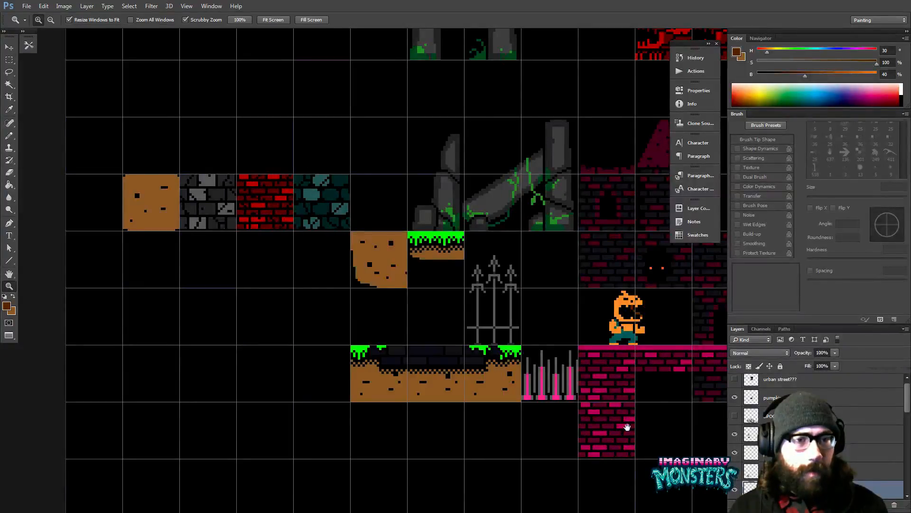
pyautogui.moveTo(649, 437); pyautogui.dragTo(545, 441)
pyautogui.press('v')
pyautogui.moveTo(394, 384); pyautogui.dragTo(398, 395)
pyautogui.hotkey('ctrl', 'z')
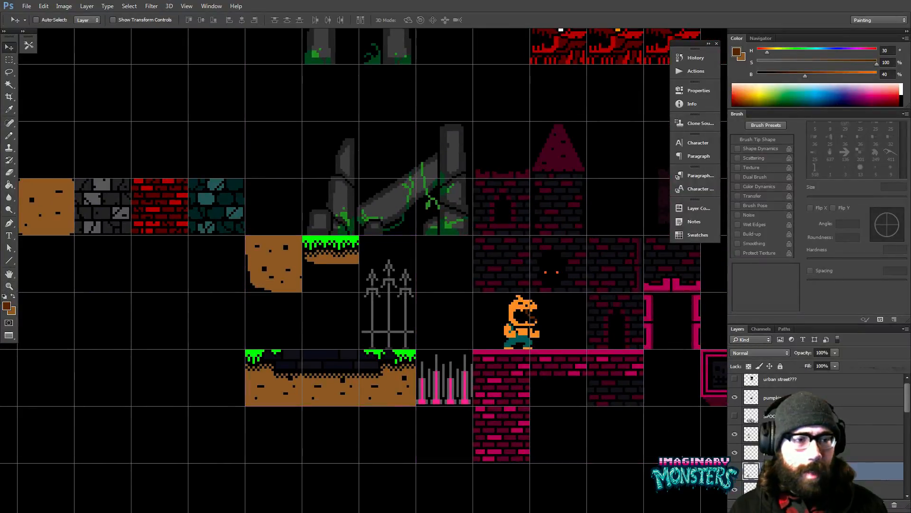
# Toggle the visibility of the layers around the active one to check which tileset artwork they hold
pyautogui.moveTo(682, 457); pyautogui.dragTo(658, 451)
pyautogui.click(733, 491)
pyautogui.click(734, 491)
pyautogui.click(735, 478)
pyautogui.click(736, 479)
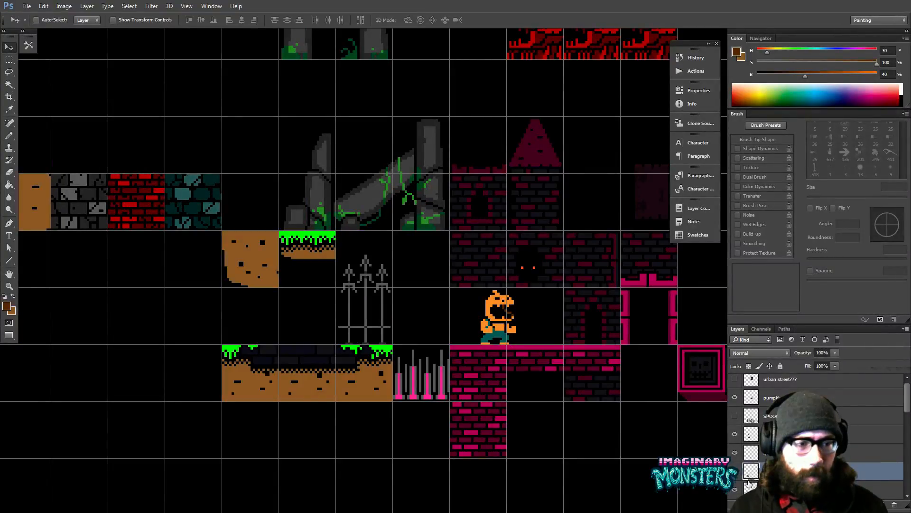
pyautogui.moveTo(543, 412); pyautogui.dragTo(413, 419)
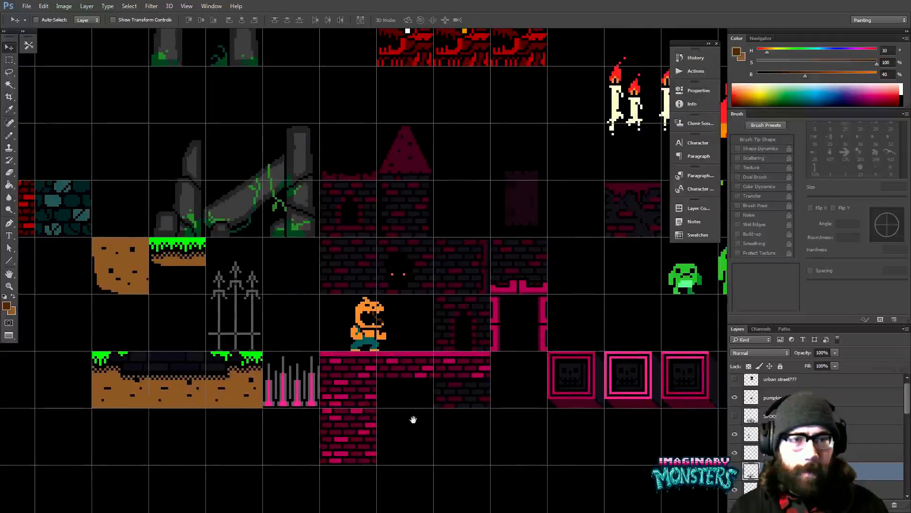
pyautogui.moveTo(549, 353); pyautogui.dragTo(404, 369)
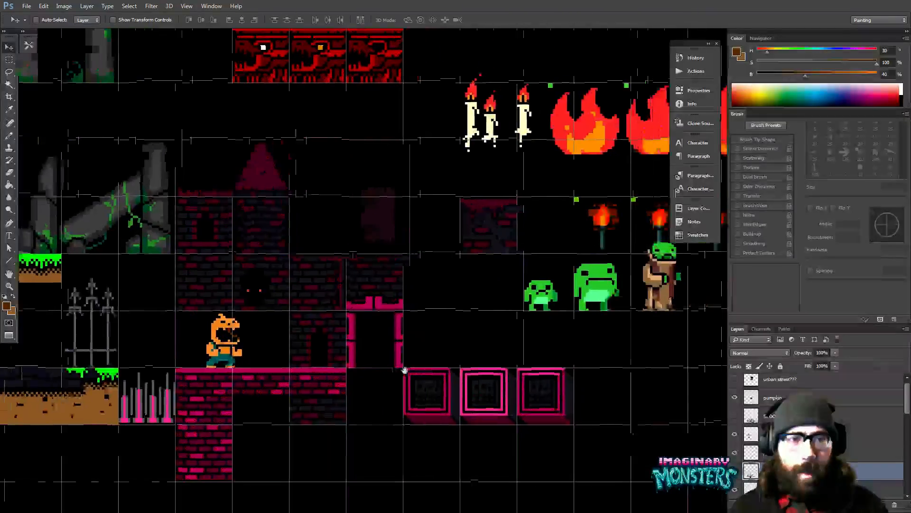
pyautogui.moveTo(114, 327); pyautogui.dragTo(588, 291)
# Hide and show the active layer to check its artwork near the dirt ground tiles
pyautogui.press('z')
pyautogui.click(426, 350)
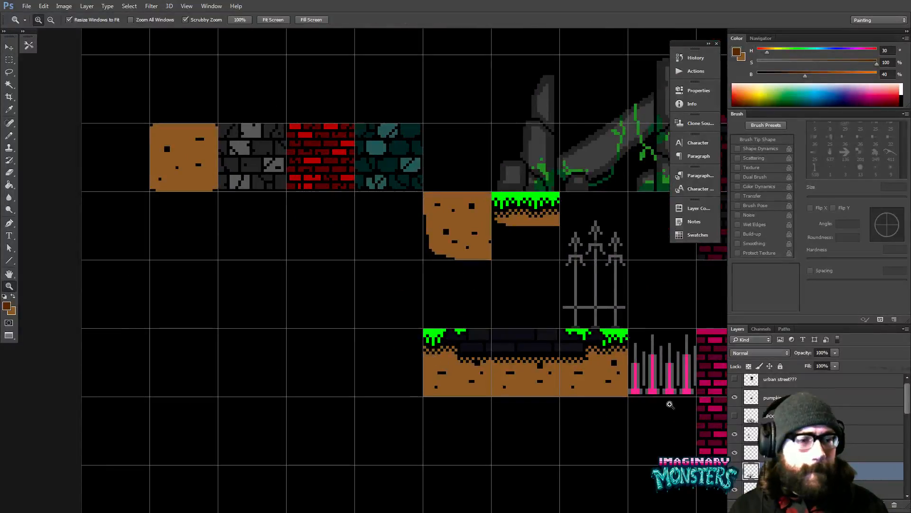
pyautogui.click(734, 471)
pyautogui.click(735, 471)
pyautogui.moveTo(476, 386); pyautogui.dragTo(440, 377)
pyautogui.press('b')
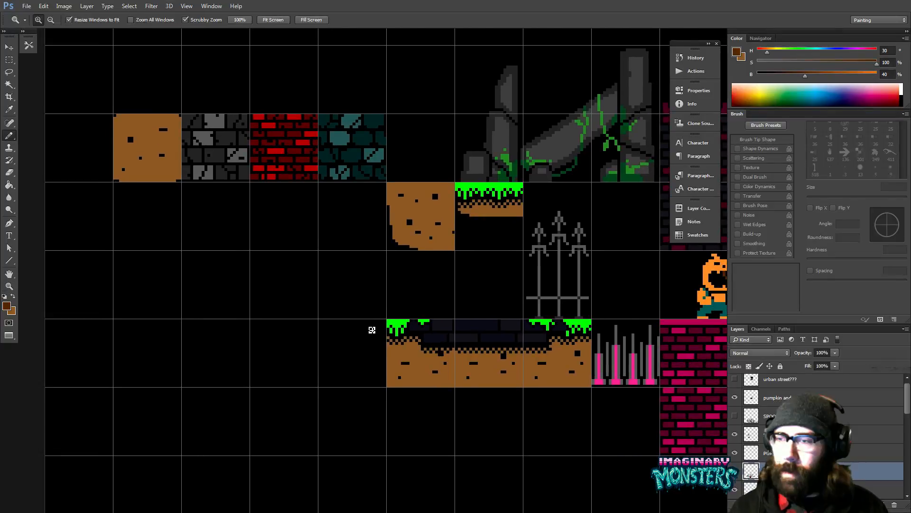
pyautogui.moveTo(357, 325); pyautogui.dragTo(387, 326)
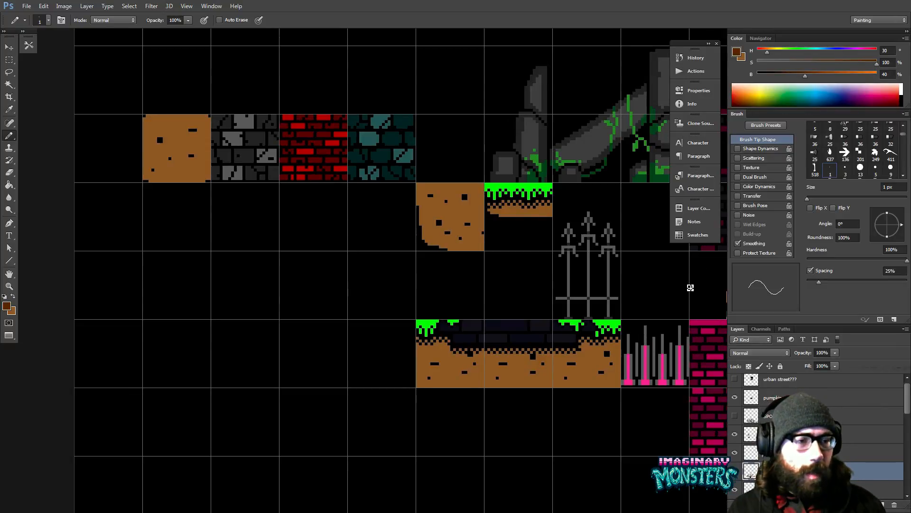
pyautogui.press('z')
pyautogui.click(347, 335)
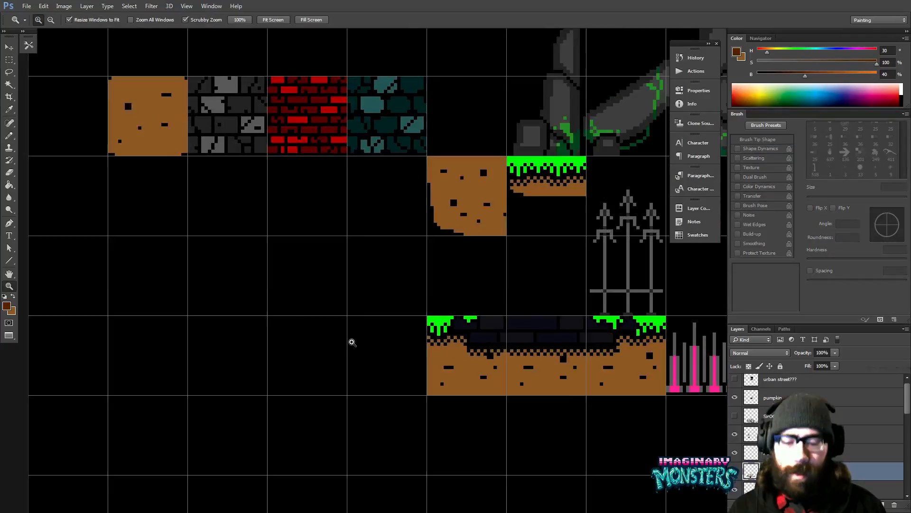
pyautogui.press('b')
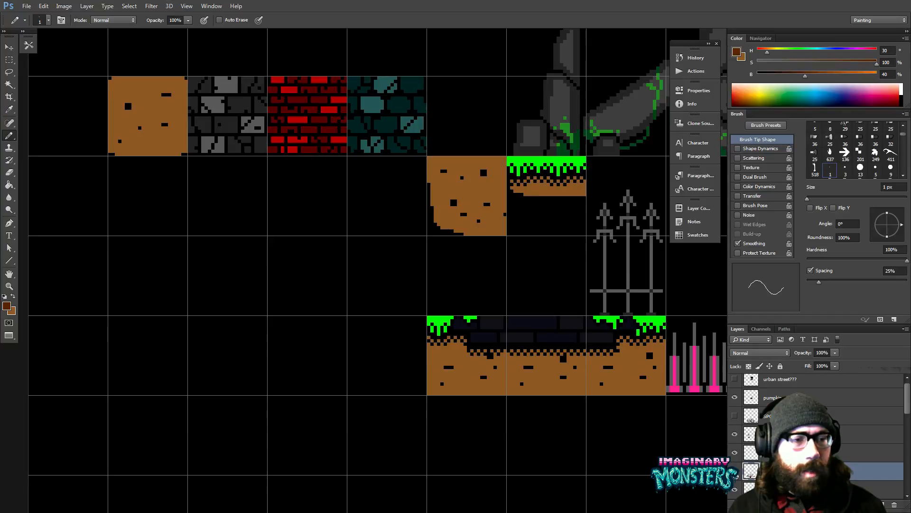
pyautogui.click(735, 472)
pyautogui.click(735, 471)
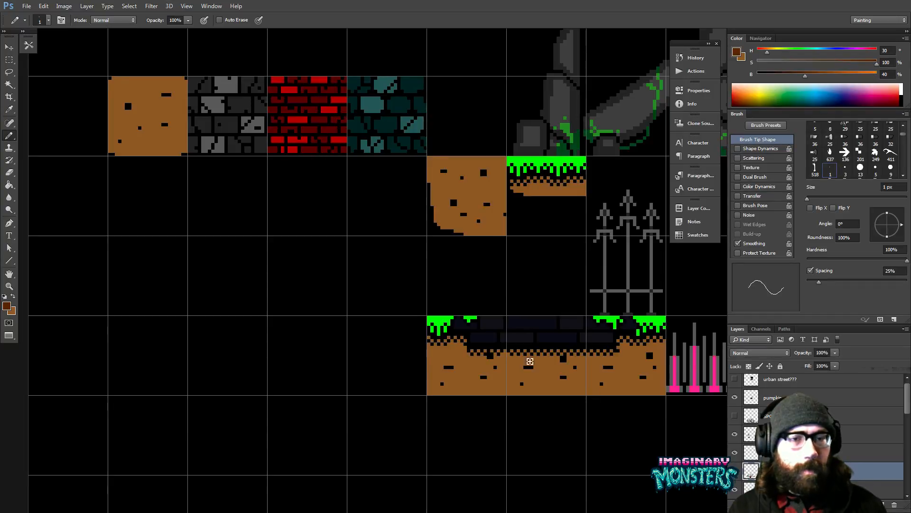
# With a 3 px Pencil, draw a slanted dark brown line across the grid cell below the grey stone tile
pyautogui.moveTo(362, 316); pyautogui.dragTo(402, 346)
pyautogui.press(']')
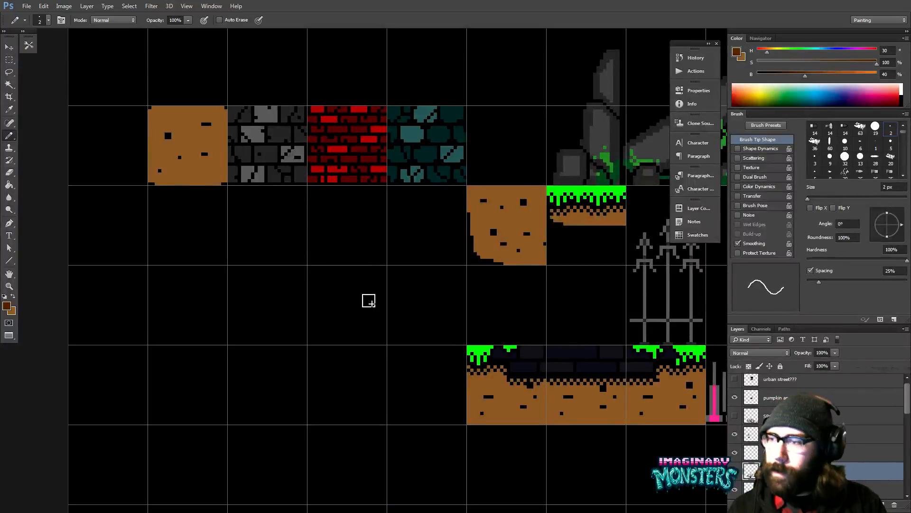
pyautogui.press(']')
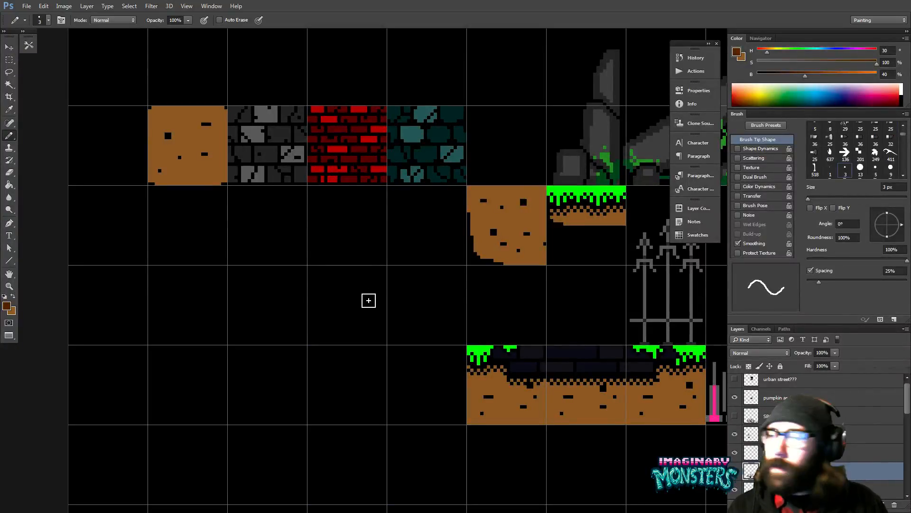
pyautogui.moveTo(369, 300); pyautogui.dragTo(343, 318)
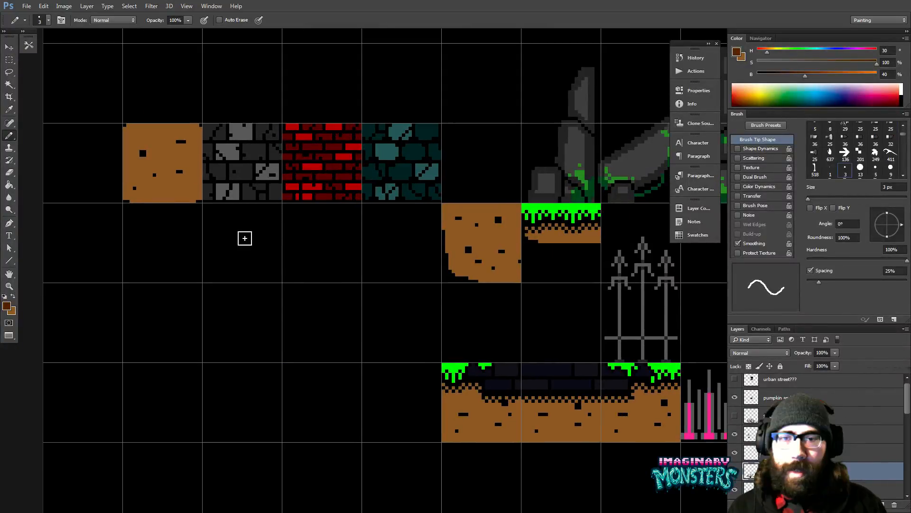
pyautogui.moveTo(244, 238); pyautogui.dragTo(251, 247)
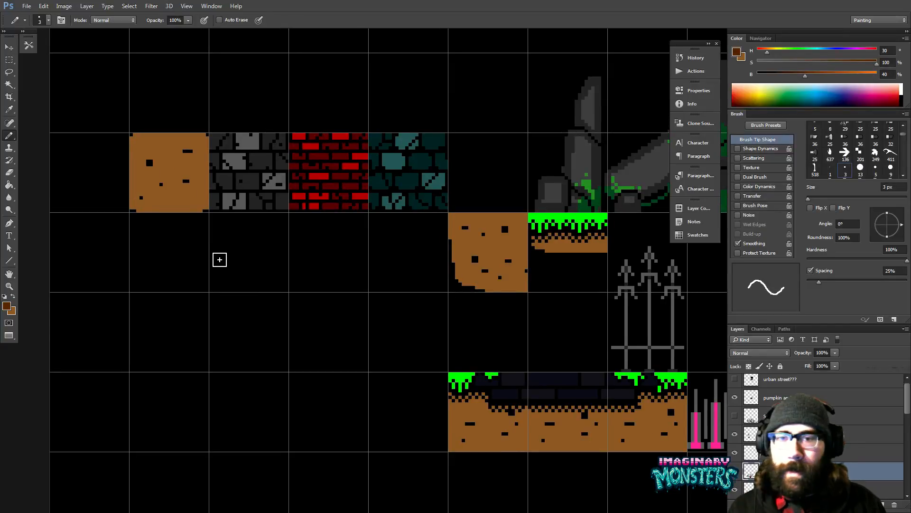
pyautogui.click(214, 257)
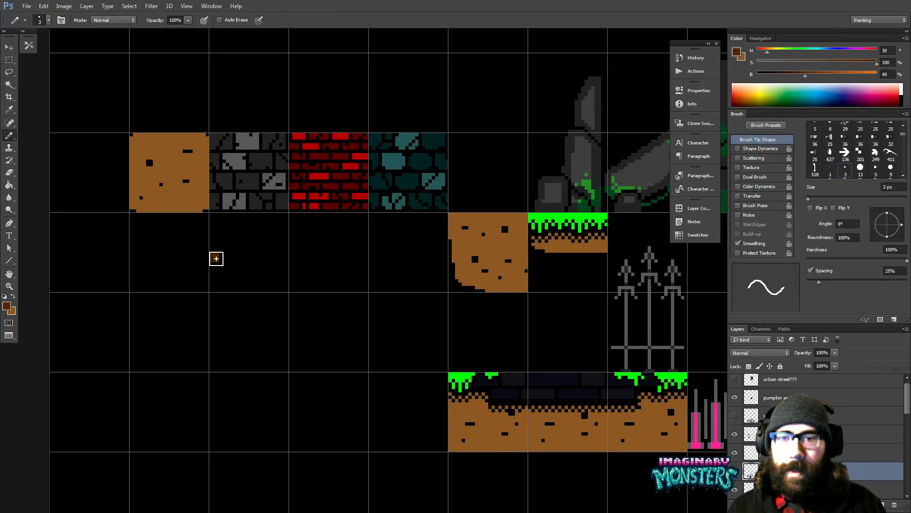
pyautogui.keyDown('shift'); pyautogui.click(287, 238); pyautogui.keyUp('shift')
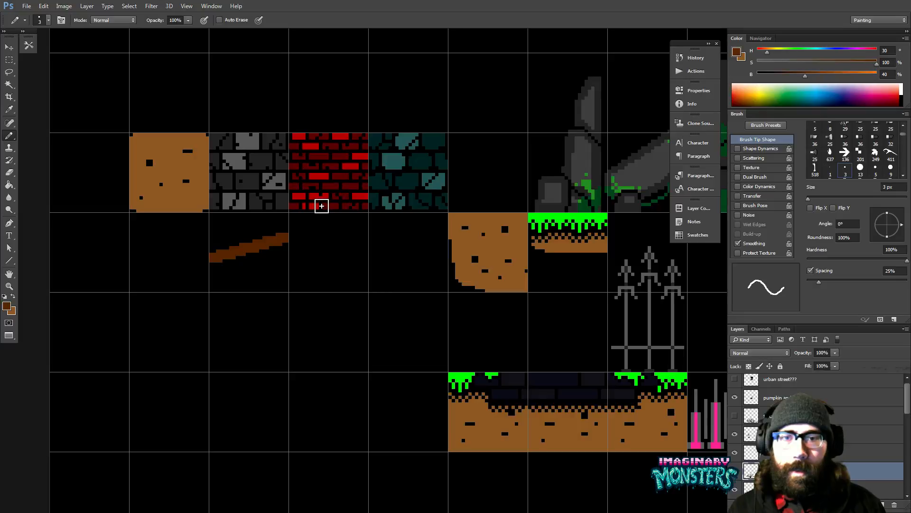
# Delete the slanted dark brown line in the grid cell below the grey stone tile
pyautogui.press('z')
pyautogui.moveTo(287, 261); pyautogui.dragTo(287, 262)
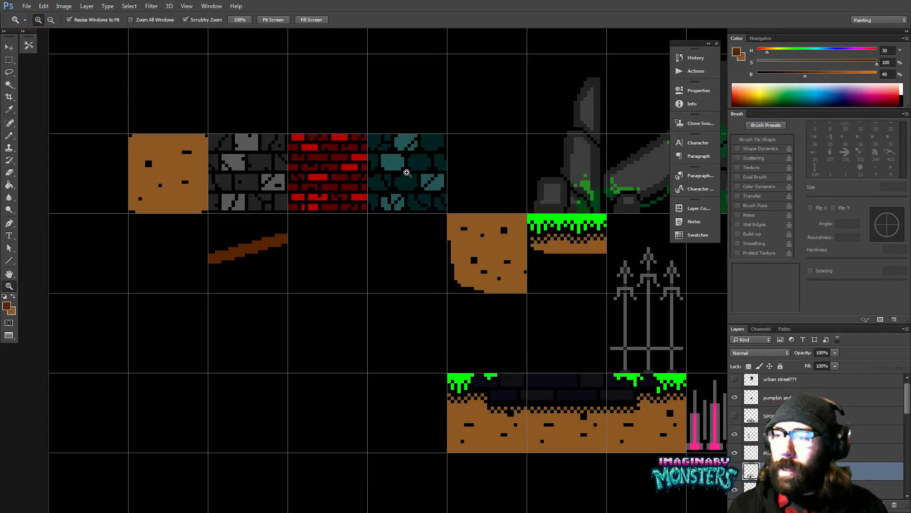
pyautogui.click(281, 238)
pyautogui.moveTo(288, 248)
pyautogui.mouseDown()
pyautogui.moveTo(320, 264)
pyautogui.moveTo(337, 256)
pyautogui.mouseUp()
pyautogui.press('b')
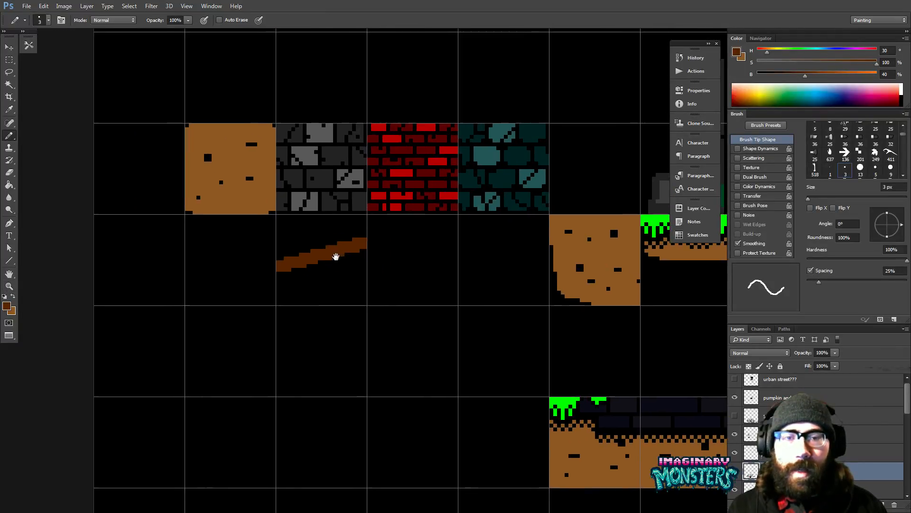
pyautogui.moveTo(286, 271); pyautogui.dragTo(267, 252)
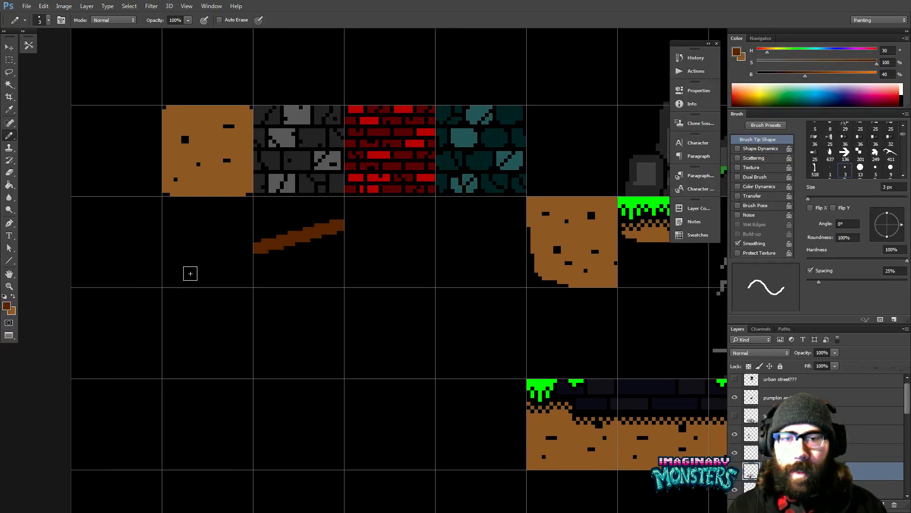
pyautogui.press('m')
pyautogui.moveTo(239, 205); pyautogui.dragTo(375, 299)
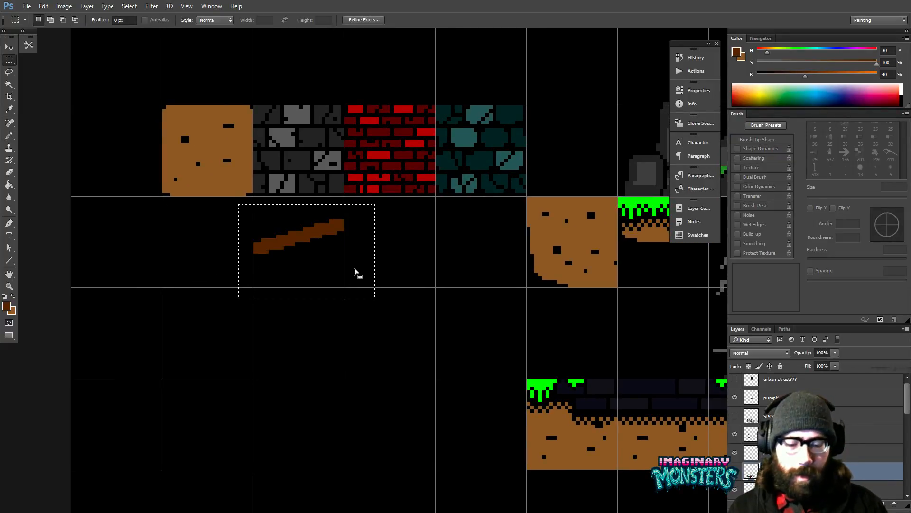
pyautogui.press('Delete')
pyautogui.hotkey('ctrl', 'd')
# With the 3 px Pencil, draw a straight dark brown slope across the two cells below the dirt and grey stone tiles
pyautogui.press('b')
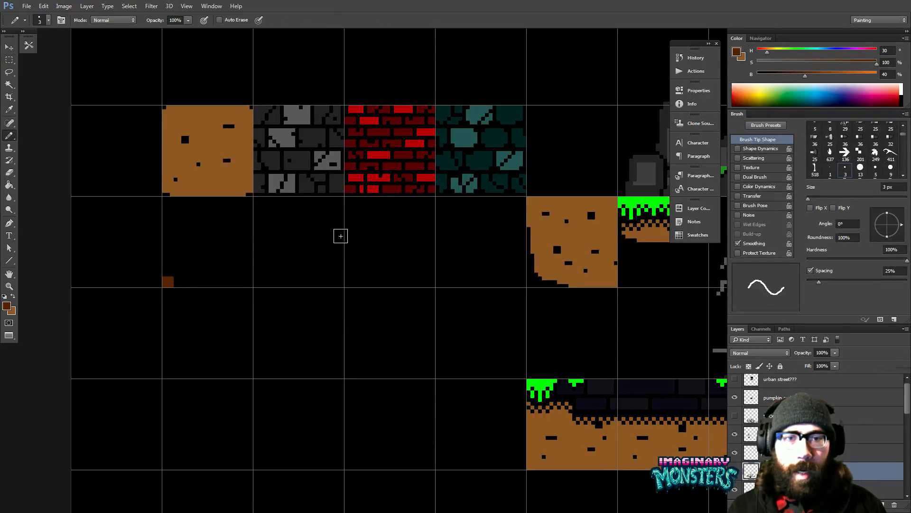
pyautogui.keyDown('shift'); pyautogui.click(340, 235); pyautogui.keyUp('shift')
pyautogui.moveTo(366, 309)
pyautogui.mouseDown()
pyautogui.moveTo(245, 272)
pyautogui.moveTo(321, 270)
pyautogui.moveTo(369, 283)
pyautogui.moveTo(361, 282)
pyautogui.mouseUp()
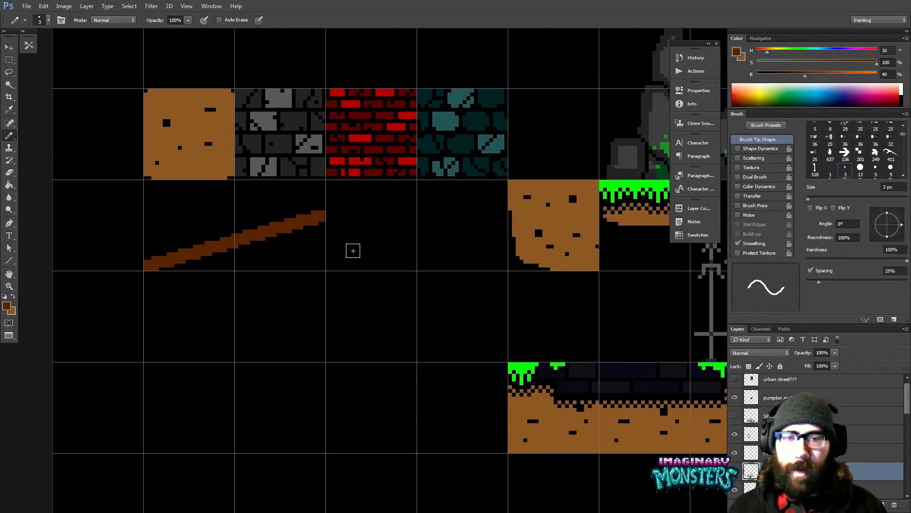
# Draw a short one-pixel-thick stepped segment in dark brown, starting at the grid line in the cell below the long slope
pyautogui.press('z')
pyautogui.moveTo(306, 252)
pyautogui.mouseDown()
pyautogui.moveTo(323, 270)
pyautogui.moveTo(314, 256)
pyautogui.mouseUp()
pyautogui.moveTo(273, 299); pyautogui.dragTo(322, 274)
pyautogui.press('b')
pyautogui.press('z')
pyautogui.moveTo(252, 290); pyautogui.dragTo(294, 286)
pyautogui.press('b')
pyautogui.click(142, 320)
pyautogui.click(157, 320)
pyautogui.moveTo(163, 314); pyautogui.dragTo(175, 313)
# Duplicate the short stepped segment repeatedly up the diagonal to build an even thin slope two cells wide
pyautogui.press('m')
pyautogui.moveTo(126, 290); pyautogui.dragTo(224, 349)
pyautogui.press('v')
pyautogui.moveTo(172, 315); pyautogui.dragTo(293, 273)
pyautogui.moveTo(294, 274)
pyautogui.mouseDown()
pyautogui.moveTo(332, 260)
pyautogui.moveTo(132, 304)
pyautogui.moveTo(387, 269)
pyautogui.moveTo(375, 247)
pyautogui.mouseUp()
pyautogui.hotkey('ctrl', 'd')
pyautogui.press('l')
pyautogui.press('v')
pyautogui.moveTo(308, 254)
pyautogui.mouseDown()
pyautogui.moveTo(308, 293)
pyautogui.moveTo(411, 271)
pyautogui.mouseUp()
# Thicken the new thin slope to four pixels by stacking three copies of it, each one pixel lower
pyautogui.press('l')
pyautogui.moveTo(457, 232)
pyautogui.mouseDown()
pyautogui.moveTo(264, 295)
pyautogui.moveTo(223, 387)
pyautogui.moveTo(464, 232)
pyautogui.mouseUp()
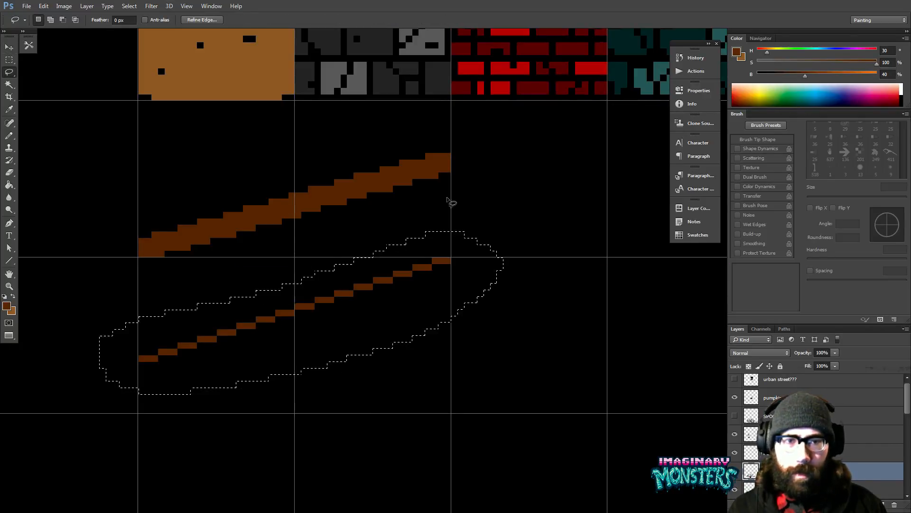
pyautogui.press('v')
pyautogui.click(399, 265)
pyautogui.hotkey('alt', 'Down')
pyautogui.hotkey('alt', 'Down')
pyautogui.hotkey('alt', 'Down')
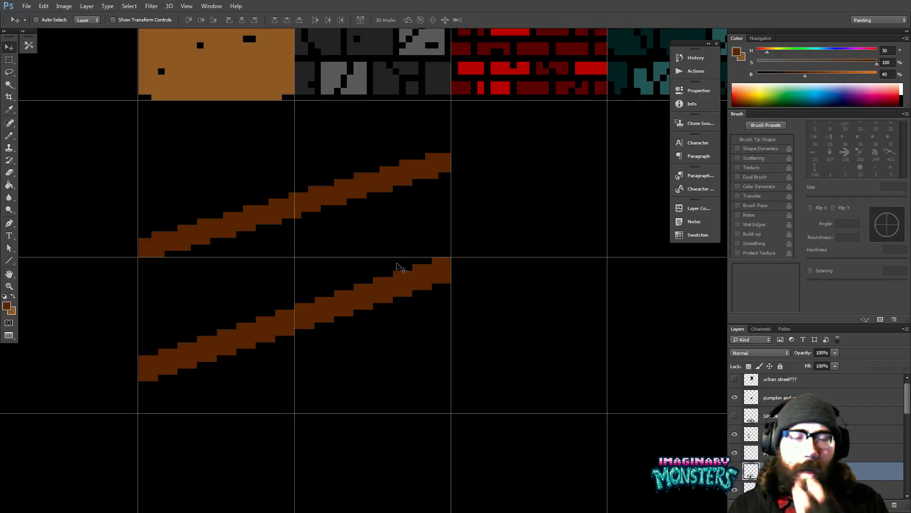
# Select the lower, evenly stepped slope and place a duplicate of it beside the original
pyautogui.press('z')
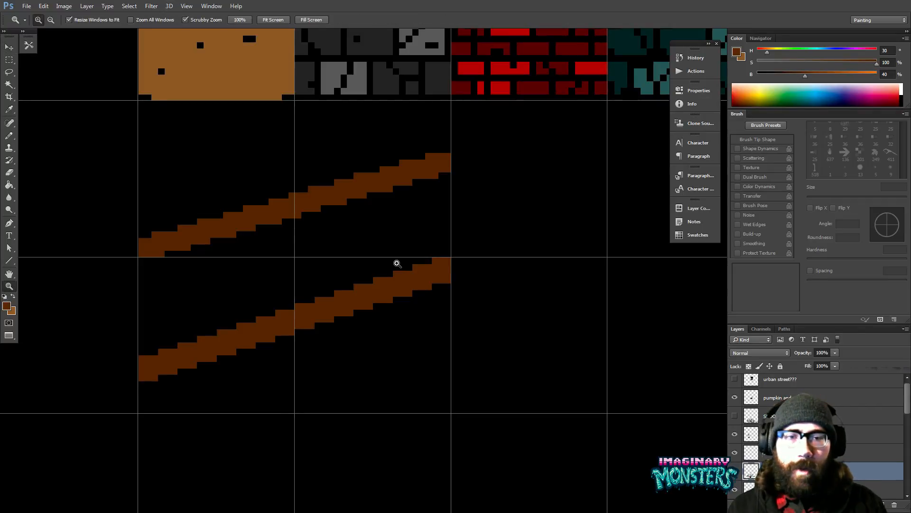
pyautogui.scroll(-3, 520, 276)
pyautogui.moveTo(535, 289); pyautogui.dragTo(386, 308)
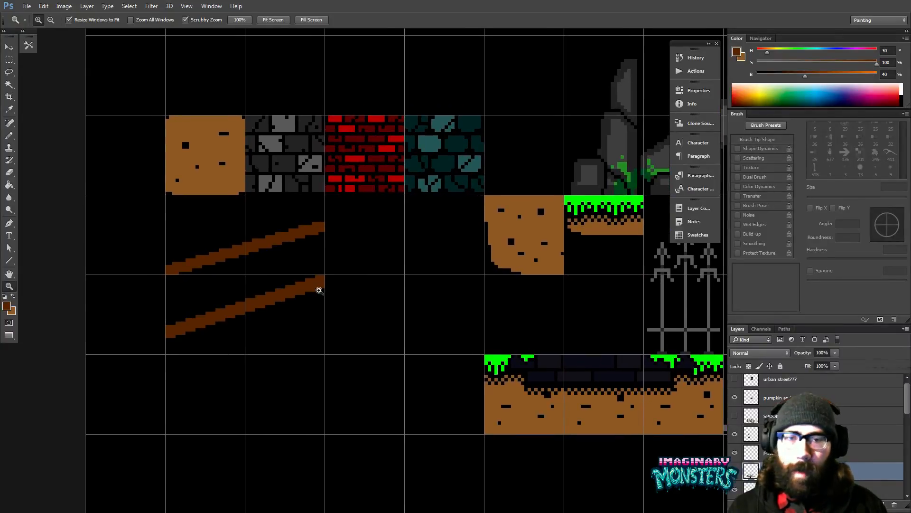
pyautogui.click(321, 289)
pyautogui.press('l')
pyautogui.moveTo(349, 245)
pyautogui.mouseDown()
pyautogui.moveTo(175, 286)
pyautogui.moveTo(111, 344)
pyautogui.moveTo(243, 368)
pyautogui.moveTo(366, 289)
pyautogui.mouseUp()
pyautogui.press('v')
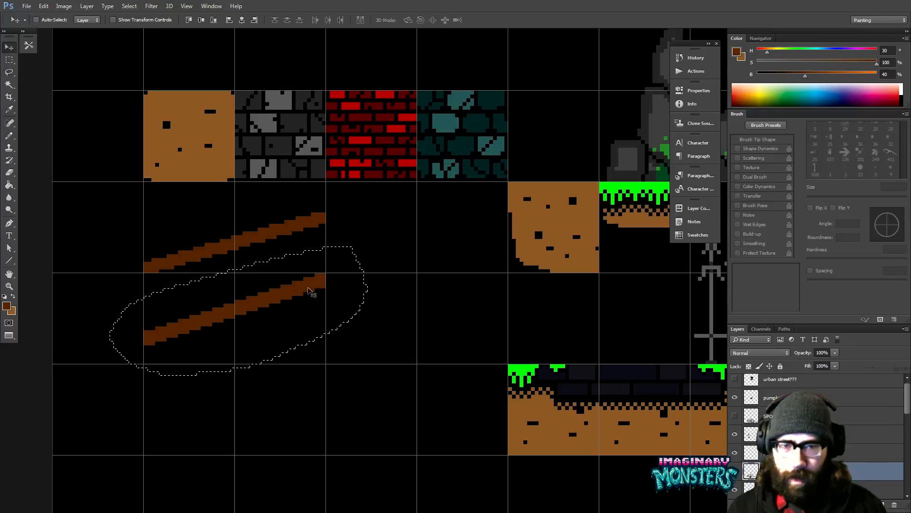
pyautogui.moveTo(303, 291); pyautogui.dragTo(403, 291)
# Flip the duplicated slope horizontally and join it to the original's high end to form a symmetrical peak
pyautogui.hotkey('ctrl', 't')
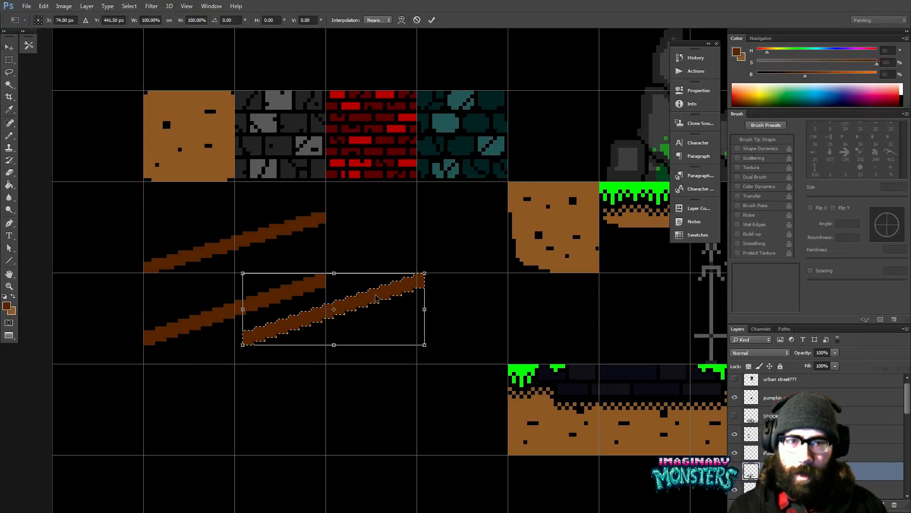
pyautogui.rightClick(377, 298)
pyautogui.click(403, 419)
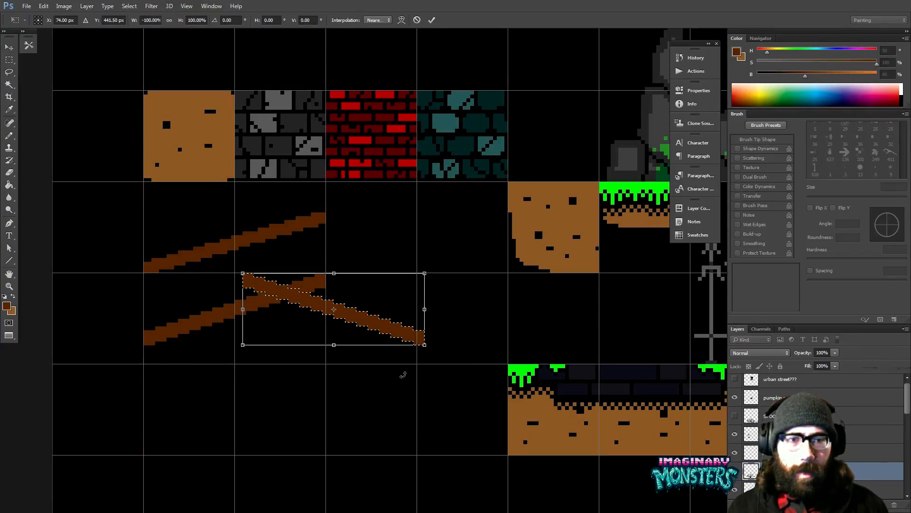
pyautogui.press('Return')
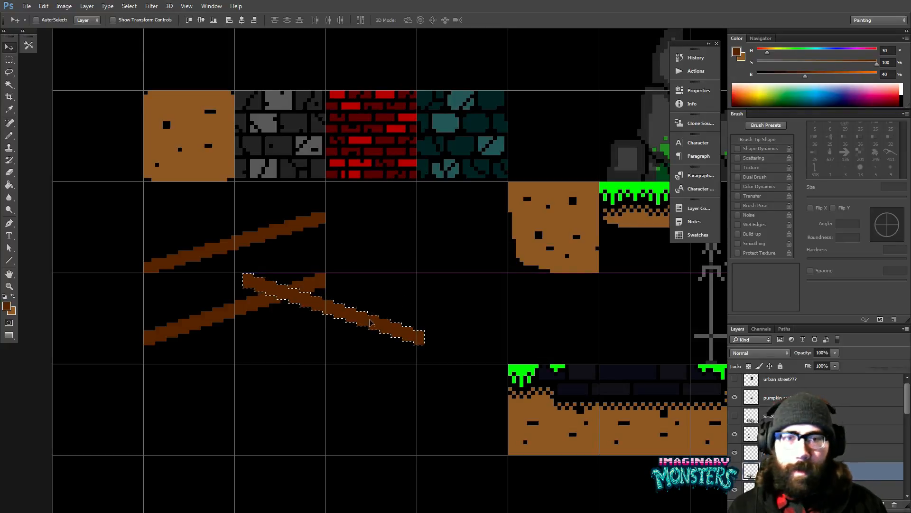
pyautogui.moveTo(380, 313); pyautogui.dragTo(454, 327)
pyautogui.hotkey('ctrl', 'd')
# Delete the first slanted line above the new roof peak
pyautogui.press('z')
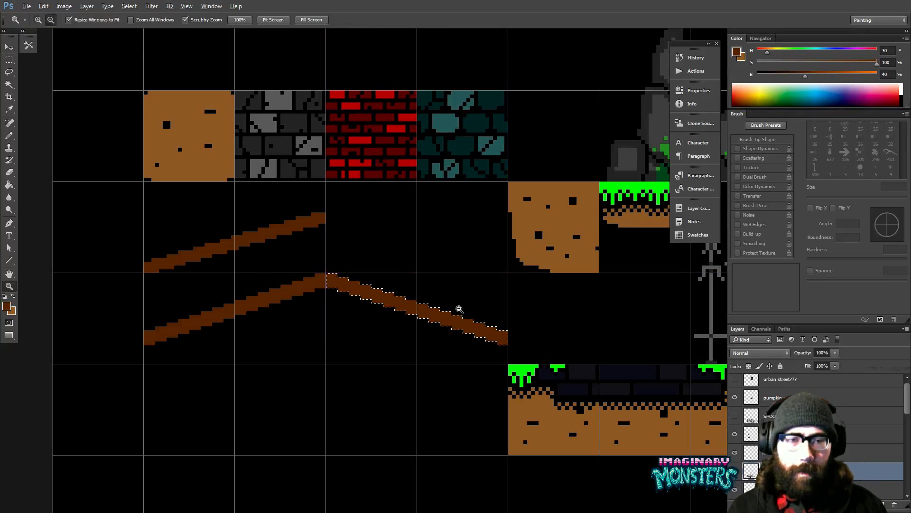
pyautogui.keyDown('alt'); pyautogui.click(459, 309); pyautogui.keyUp('alt')
pyautogui.keyDown('alt'); pyautogui.click(468, 310); pyautogui.keyUp('alt')
pyautogui.keyDown('alt'); pyautogui.click(468, 309); pyautogui.keyUp('alt')
pyautogui.moveTo(517, 313); pyautogui.dragTo(295, 269)
pyautogui.moveTo(415, 266); pyautogui.dragTo(475, 306)
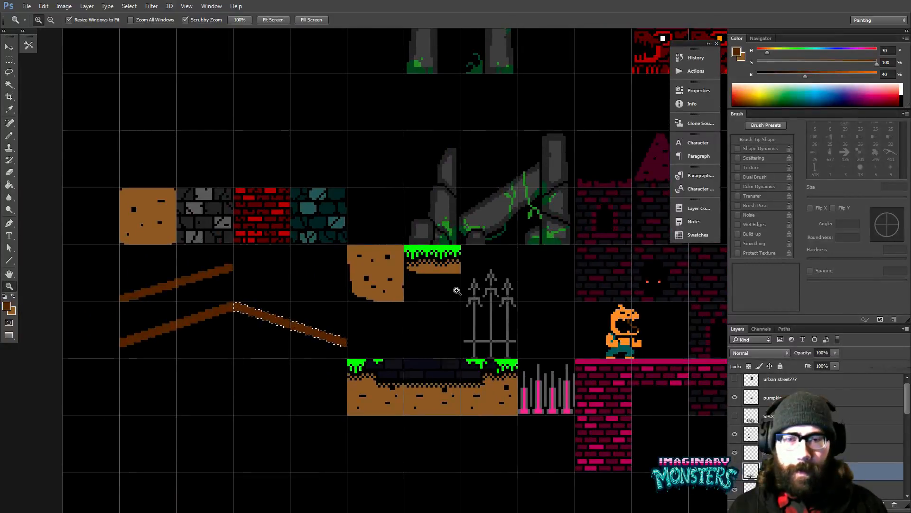
pyautogui.press('l')
pyautogui.moveTo(234, 254)
pyautogui.mouseDown()
pyautogui.moveTo(146, 260)
pyautogui.moveTo(90, 289)
pyautogui.moveTo(126, 321)
pyautogui.moveTo(249, 259)
pyautogui.mouseUp()
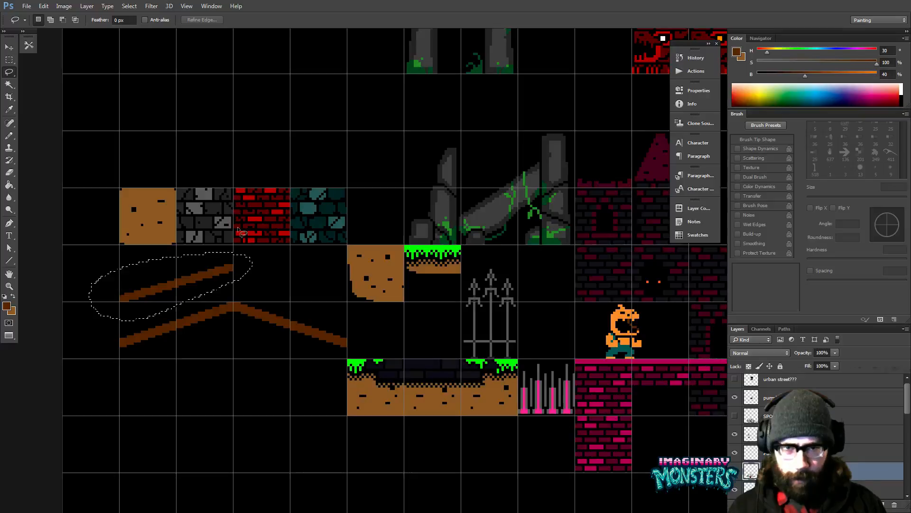
pyautogui.press('Delete')
pyautogui.hotkey('ctrl', 'd')
pyautogui.hscroll(-2, 309, 264)
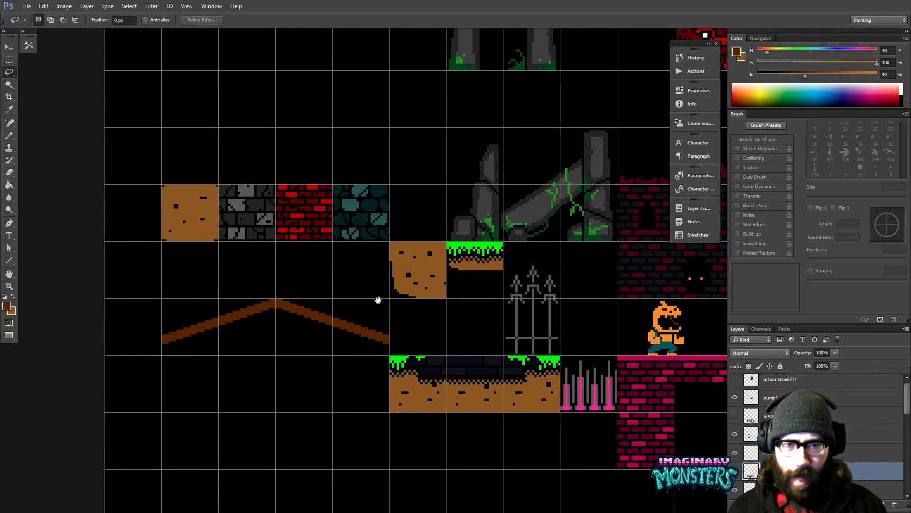
# Move the whole roof peak up 19 px into the row directly below the brick and stone tiles
pyautogui.moveTo(298, 276)
pyautogui.mouseDown()
pyautogui.moveTo(147, 321)
pyautogui.moveTo(301, 378)
pyautogui.moveTo(401, 353)
pyautogui.moveTo(406, 318)
pyautogui.moveTo(388, 298)
pyautogui.mouseUp()
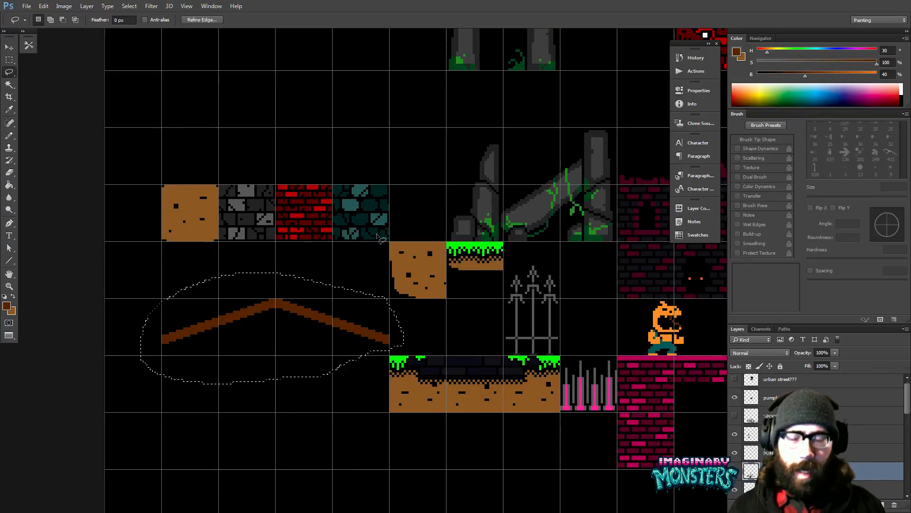
pyautogui.press('v')
pyautogui.hotkey('shift', 'Up')
pyautogui.hotkey('shift', 'Up')
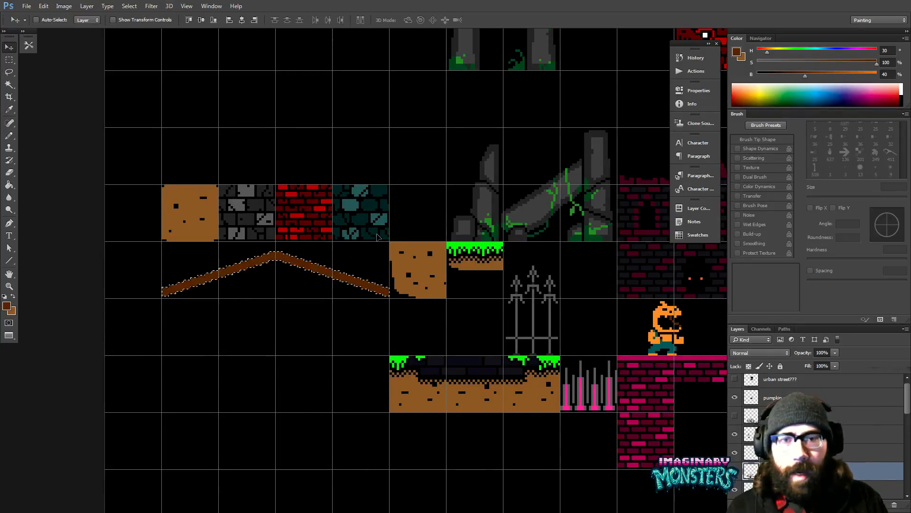
pyautogui.press('Down')
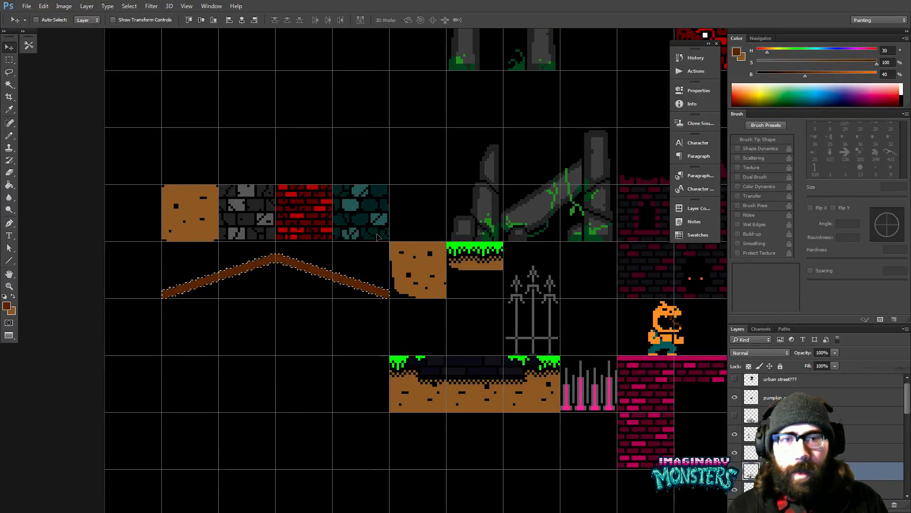
pyautogui.hotkey('ctrl', 'd')
pyautogui.moveTo(439, 308); pyautogui.dragTo(372, 287)
pyautogui.press('z')
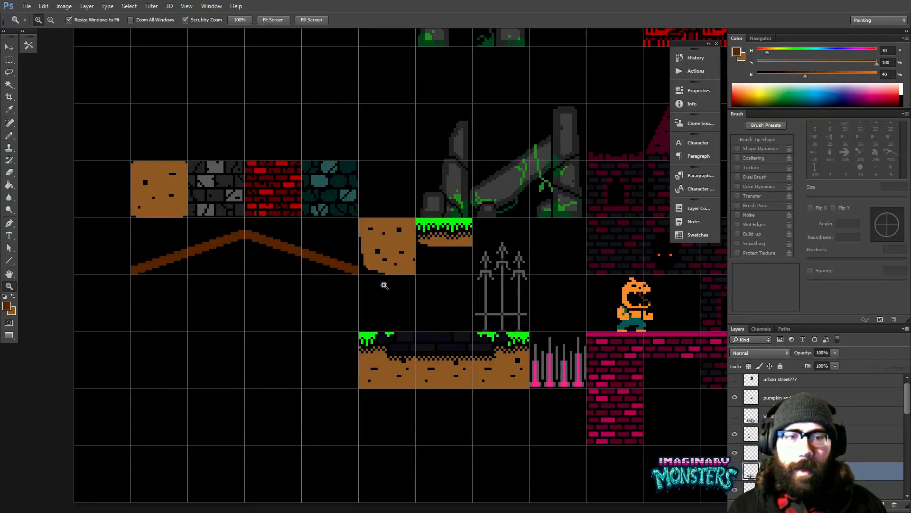
pyautogui.moveTo(475, 256); pyautogui.dragTo(417, 297)
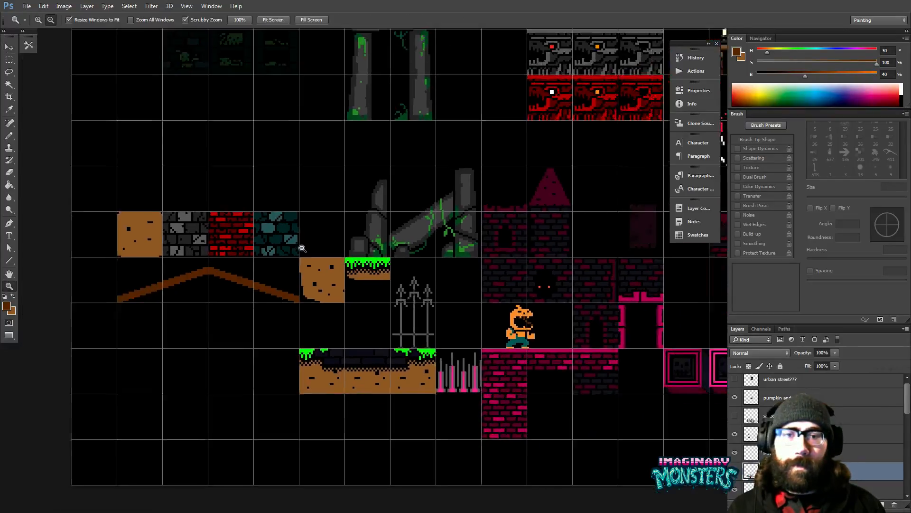
pyautogui.keyDown('alt'); pyautogui.click(293, 256); pyautogui.keyUp('alt')
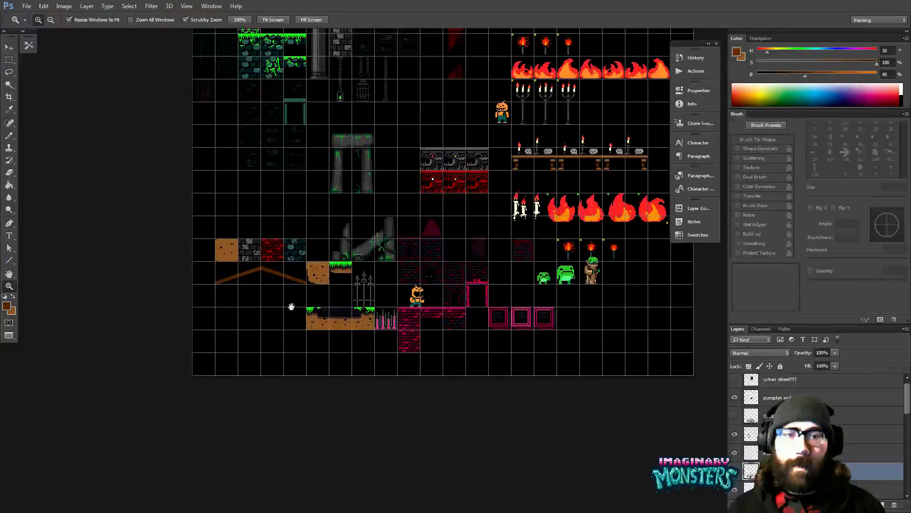
pyautogui.press('v')
pyautogui.moveTo(289, 283); pyautogui.dragTo(298, 280)
pyautogui.hotkey('ctrl', 'z')
# Move the roof peak down 24 px so it sits one grid row lower, level with the iron fence's base
pyautogui.press('m')
pyautogui.moveTo(96, 231); pyautogui.dragTo(333, 330)
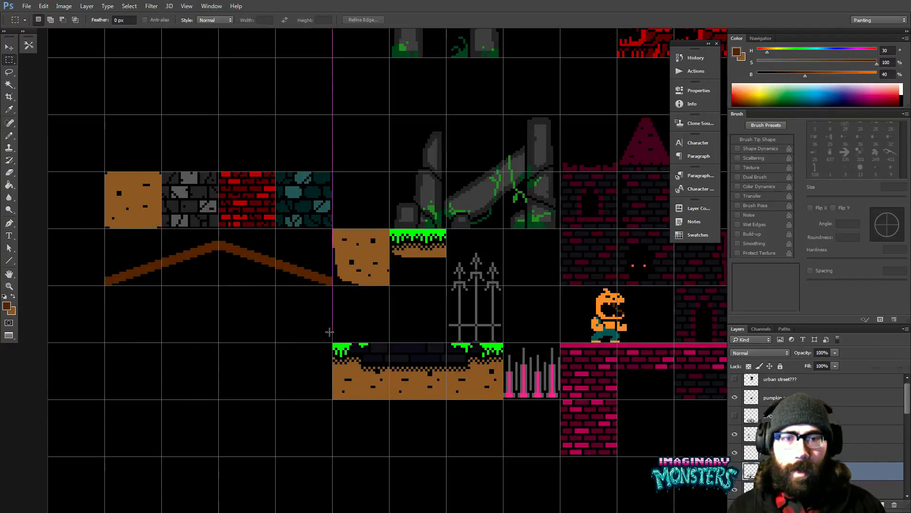
pyautogui.press('v')
pyautogui.hotkey('shift', 'Down')
pyautogui.hotkey('shift', 'Down')
pyautogui.press('Down')
pyautogui.press('Down')
pyautogui.press('Down')
pyautogui.press('Down')
pyautogui.hotkey('ctrl', 'd')
# Sample the ruin's dark grey and, with a 1 px Pencil, draw a narrow shape's lower left edge and base on the descending roof slope
pyautogui.press('z')
pyautogui.click(304, 335)
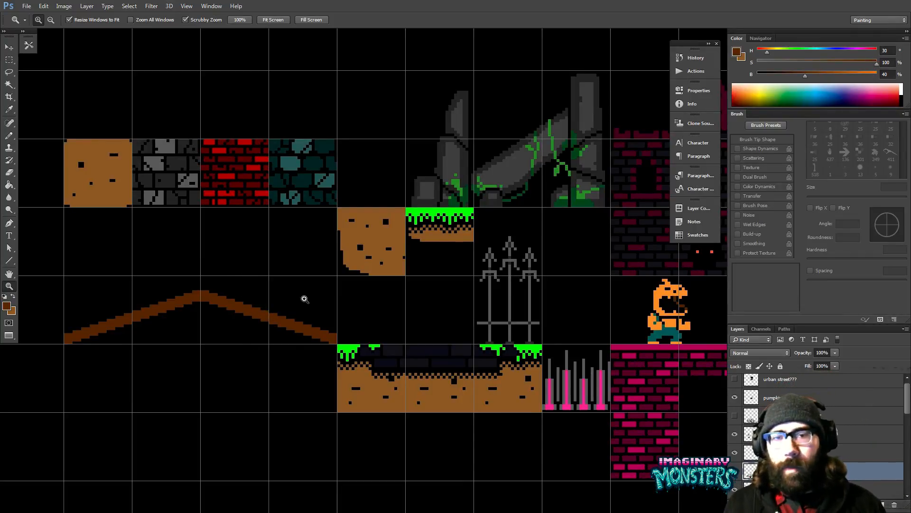
pyautogui.moveTo(389, 307); pyautogui.dragTo(359, 313)
pyautogui.click(367, 306)
pyautogui.press('b')
pyautogui.press('z')
pyautogui.click(499, 268)
pyautogui.press('b')
pyautogui.keyDown('alt'); pyautogui.click(503, 260); pyautogui.keyUp('alt')
pyautogui.moveTo(255, 300)
pyautogui.mouseDown()
pyautogui.moveTo(262, 330)
pyautogui.moveTo(284, 334)
pyautogui.moveTo(277, 274)
pyautogui.moveTo(263, 329)
pyautogui.moveTo(264, 307)
pyautogui.mouseUp()
pyautogui.scroll(2, 263, 328)
pyautogui.click(268, 329)
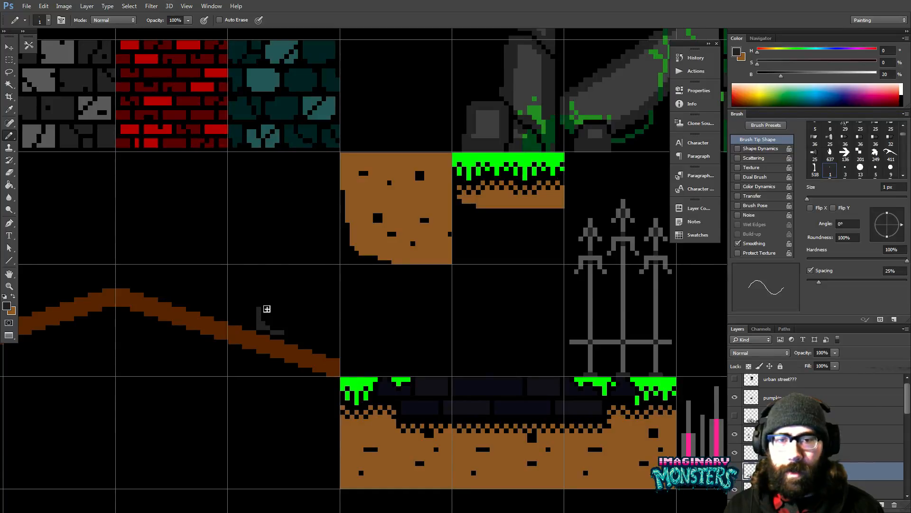
# Extend the narrow grey shape's left edge upward with a copied piece of that edge, leaning slightly outward
pyautogui.press('m')
pyautogui.moveTo(260, 321); pyautogui.dragTo(272, 272)
pyautogui.press('v')
pyautogui.press('alt')
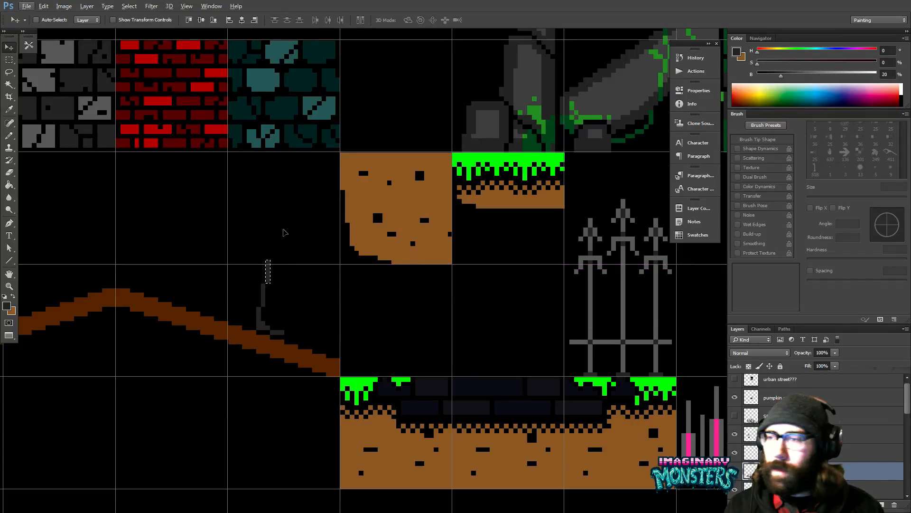
pyautogui.press('alt')
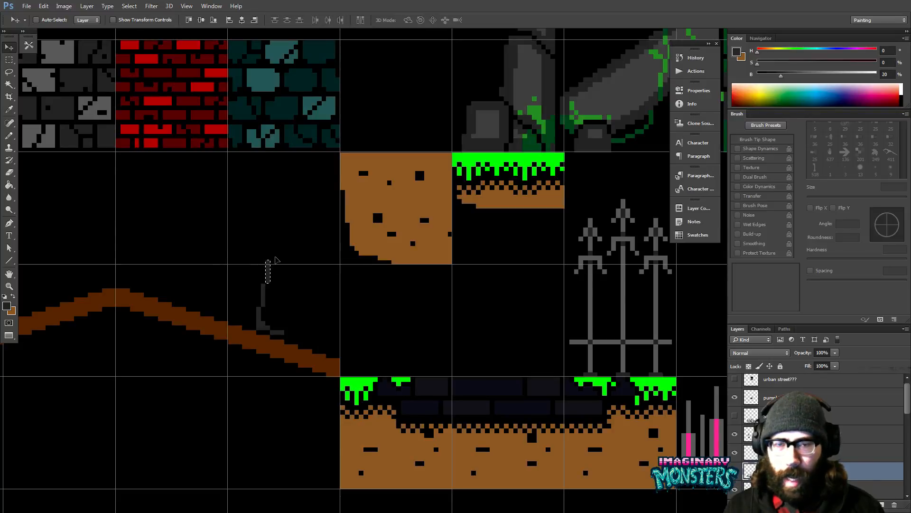
pyautogui.hotkey('ctrl', 'd')
# Draw the narrow shape's horizontal upper edge and duplicate its left edge across as the opposite side
pyautogui.press('b')
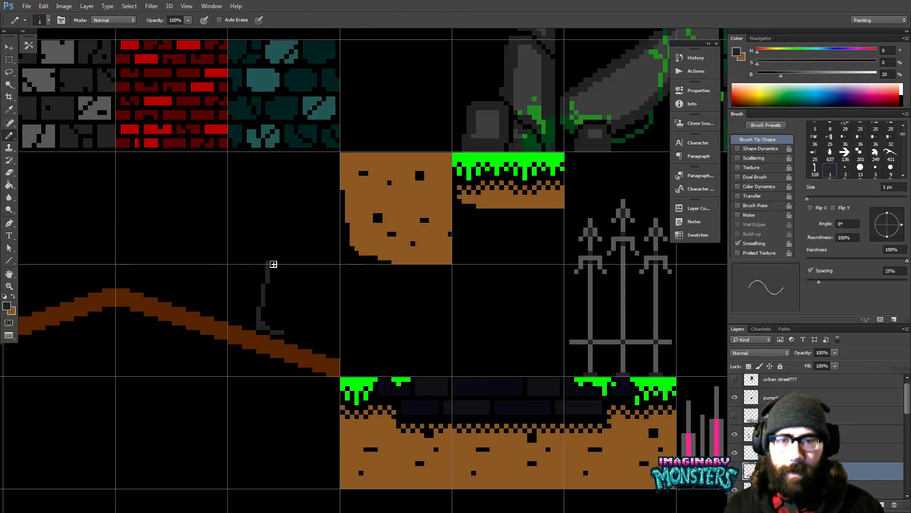
pyautogui.moveTo(265, 262); pyautogui.dragTo(289, 264)
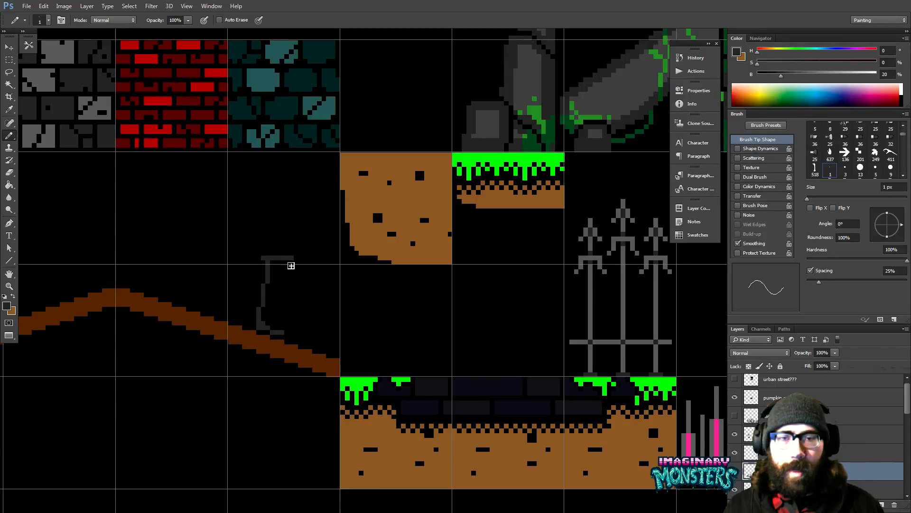
pyautogui.press('m')
pyautogui.moveTo(247, 261)
pyautogui.mouseDown()
pyautogui.moveTo(273, 296)
pyautogui.moveTo(261, 328)
pyautogui.moveTo(285, 304)
pyautogui.mouseUp()
pyautogui.press('v')
pyautogui.hotkey('ctrl', 'd')
# Draw a pointed cap on the narrow grey shape and thicken its right-hand edge with dark grey pixels
pyautogui.press('b')
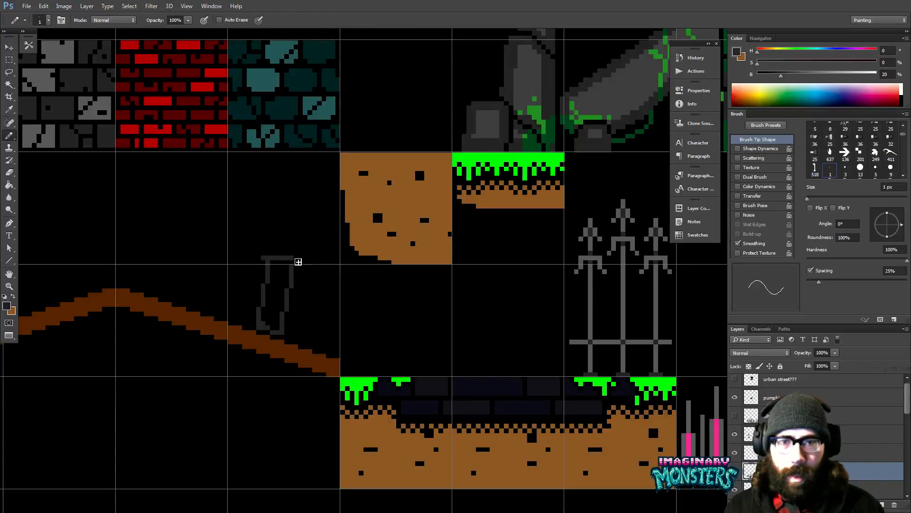
pyautogui.moveTo(299, 261); pyautogui.dragTo(278, 276)
pyautogui.click(266, 280)
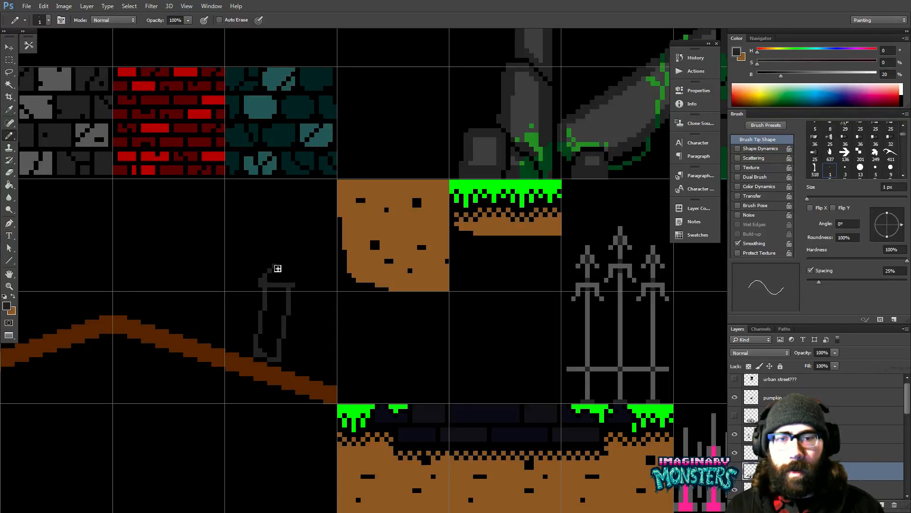
pyautogui.click(285, 266)
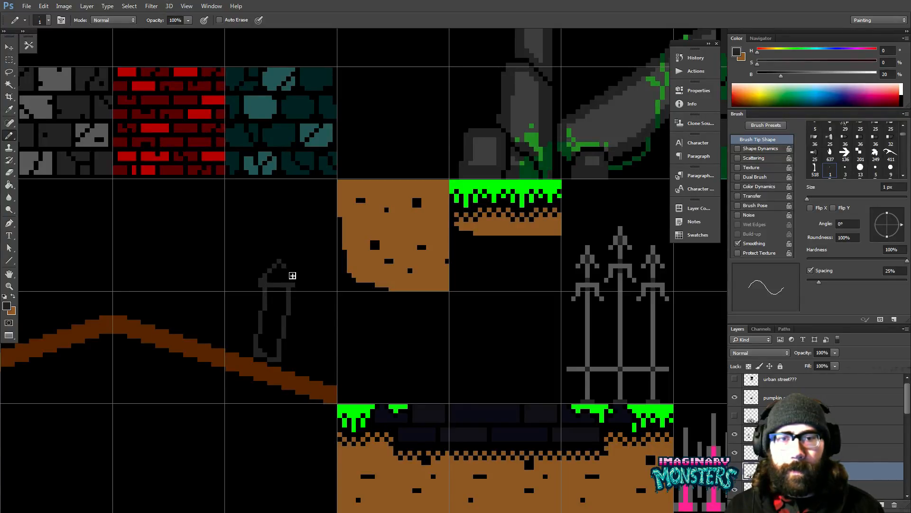
pyautogui.moveTo(296, 278)
pyautogui.mouseDown()
pyautogui.moveTo(285, 308)
pyautogui.moveTo(296, 295)
pyautogui.moveTo(289, 360)
pyautogui.mouseUp()
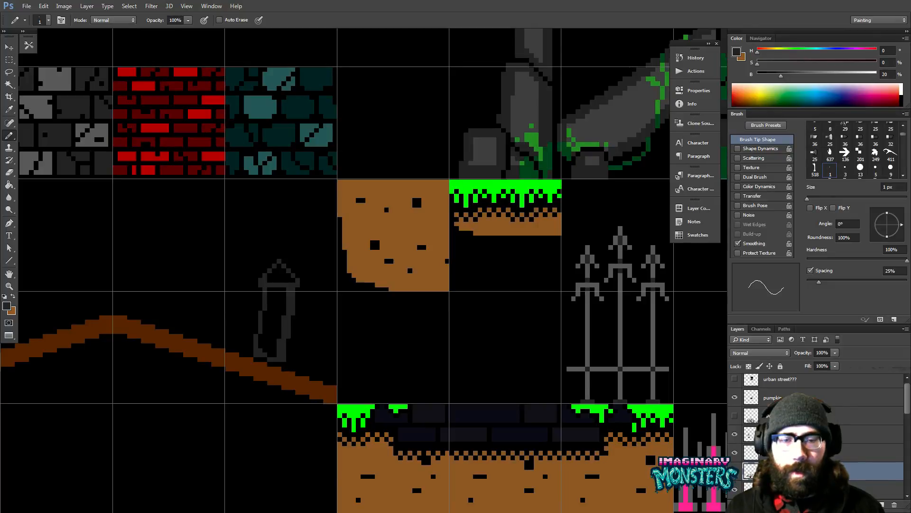
# Fill the narrow structure's body and cap with dark grey and erase a thin gap between them
pyautogui.press('g')
pyautogui.click(291, 20)
pyautogui.click(285, 311)
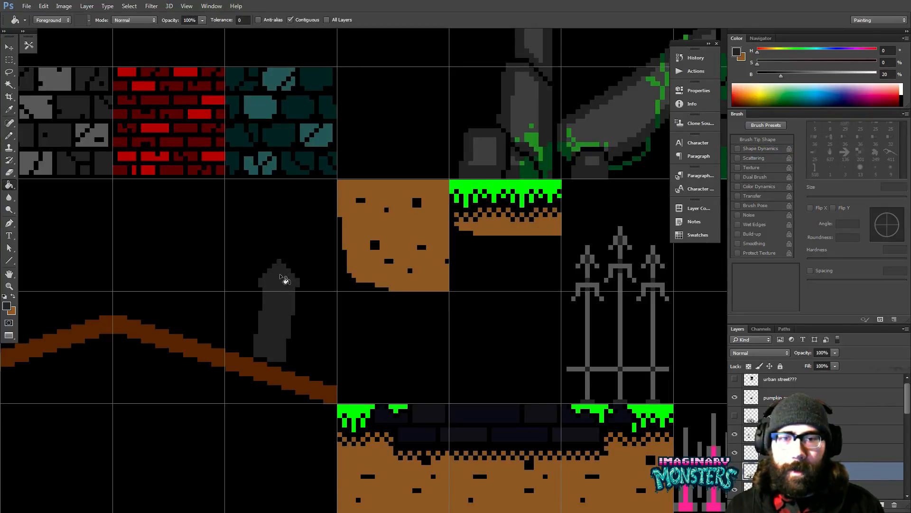
pyautogui.click(283, 277)
pyautogui.press('b')
pyautogui.press('e')
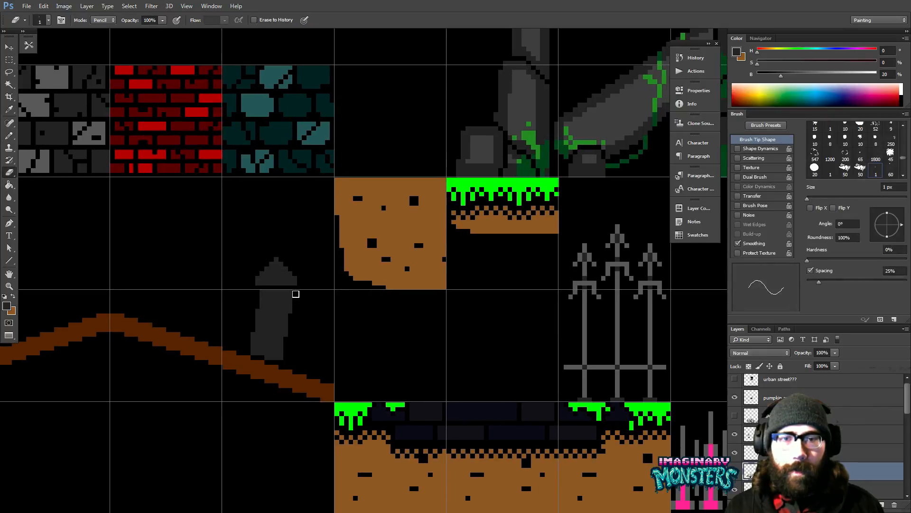
pyautogui.moveTo(300, 290); pyautogui.dragTo(338, 245)
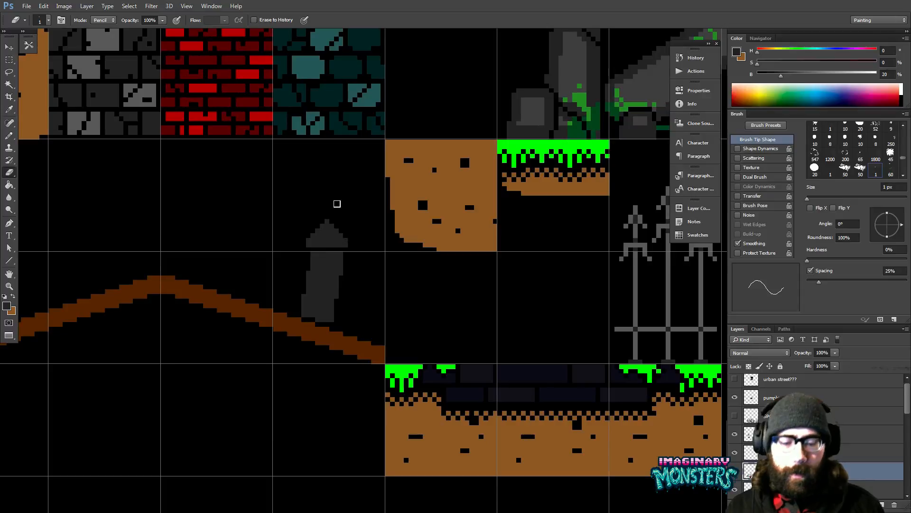
# Show the tile grid and shift the roof's left half one pixel to the right
pyautogui.press('z')
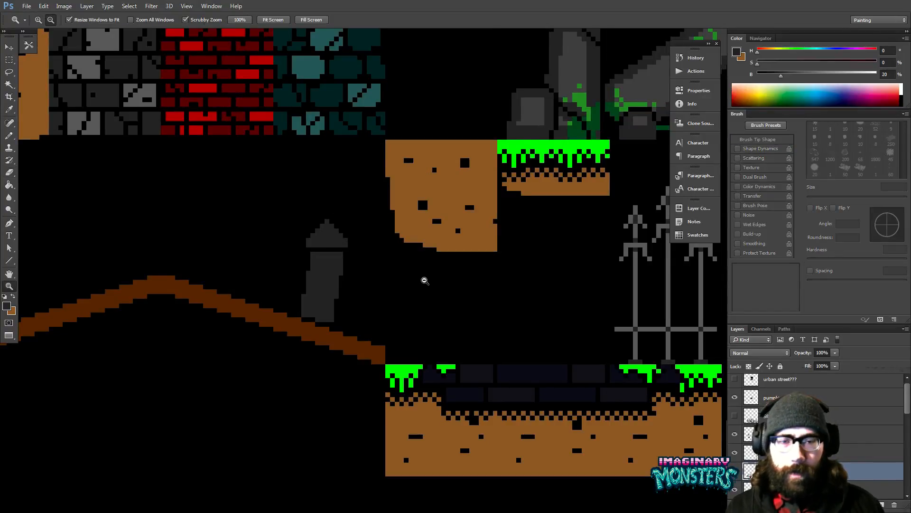
pyautogui.keyDown('alt'); pyautogui.click(421, 280); pyautogui.keyUp('alt')
pyautogui.keyDown('alt'); pyautogui.click(423, 294); pyautogui.keyUp('alt')
pyautogui.moveTo(389, 308); pyautogui.dragTo(407, 258)
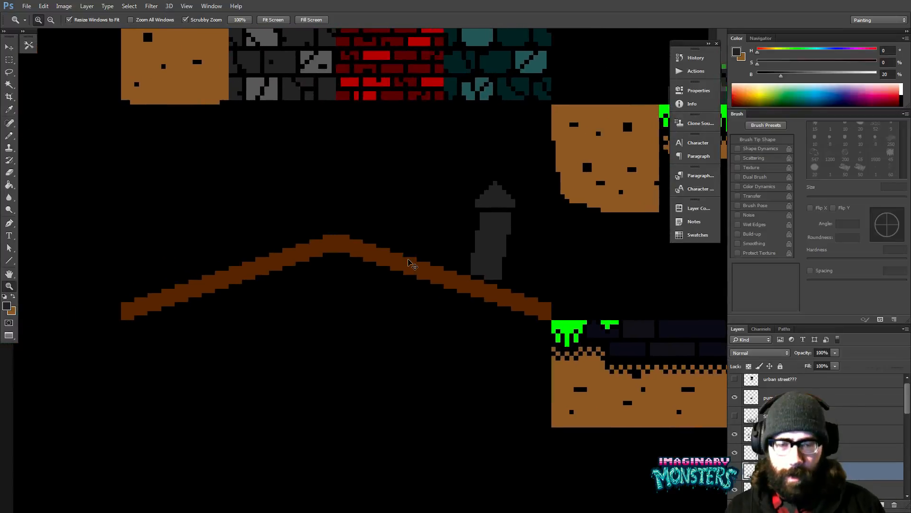
pyautogui.hotkey('ctrl', "'")
pyautogui.press('m')
pyautogui.moveTo(81, 194); pyautogui.dragTo(334, 382)
pyautogui.press('v')
pyautogui.press('Right')
# Shift the roof's right half, together with the grey structure, one pixel to the left
pyautogui.press('m')
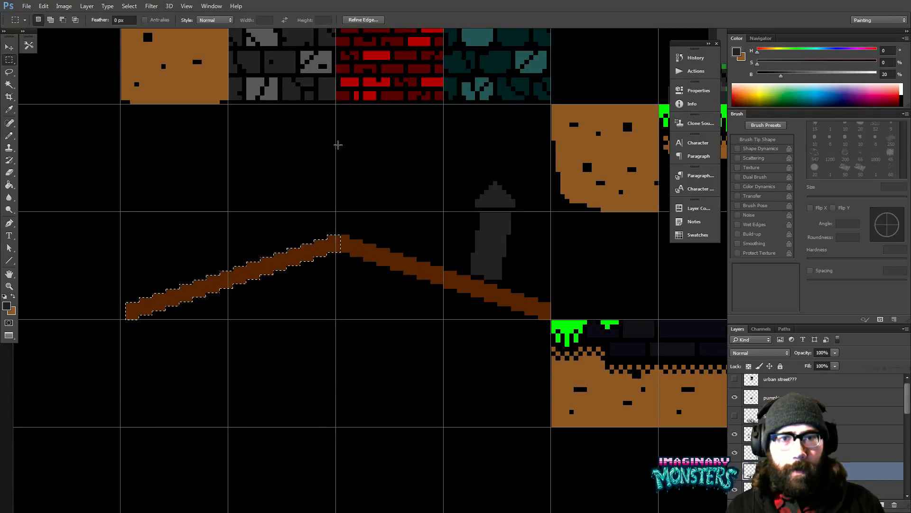
pyautogui.moveTo(339, 142); pyautogui.dragTo(545, 372)
pyautogui.press('v')
pyautogui.press('Left')
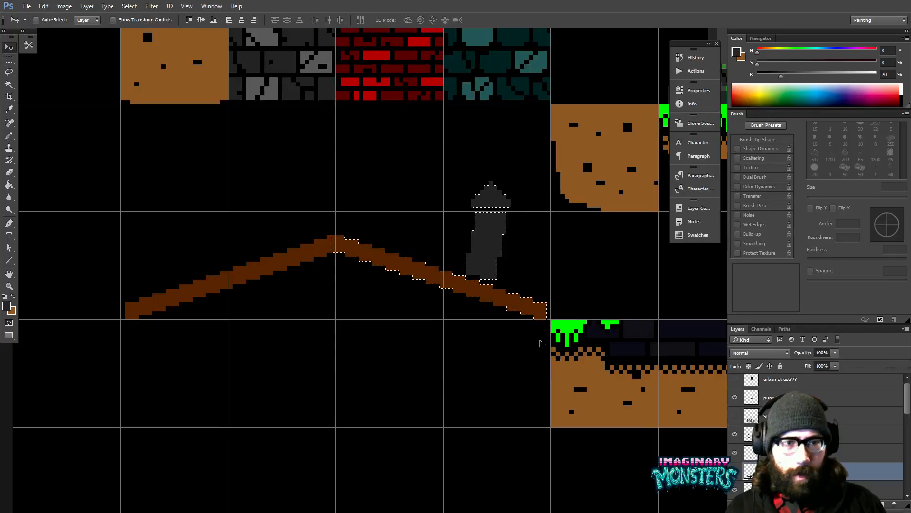
pyautogui.hotkey('ctrl', 'h')
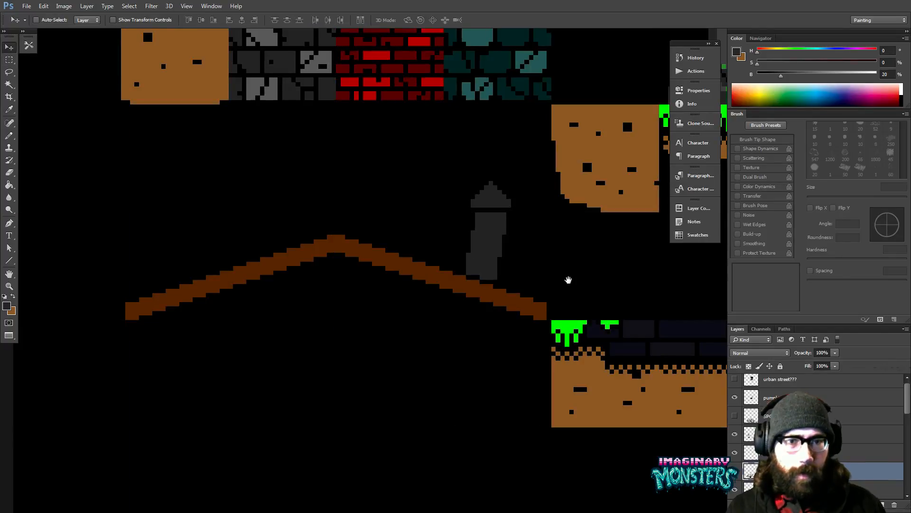
pyautogui.moveTo(569, 280); pyautogui.dragTo(485, 329)
pyautogui.hotkey('ctrl', 'h')
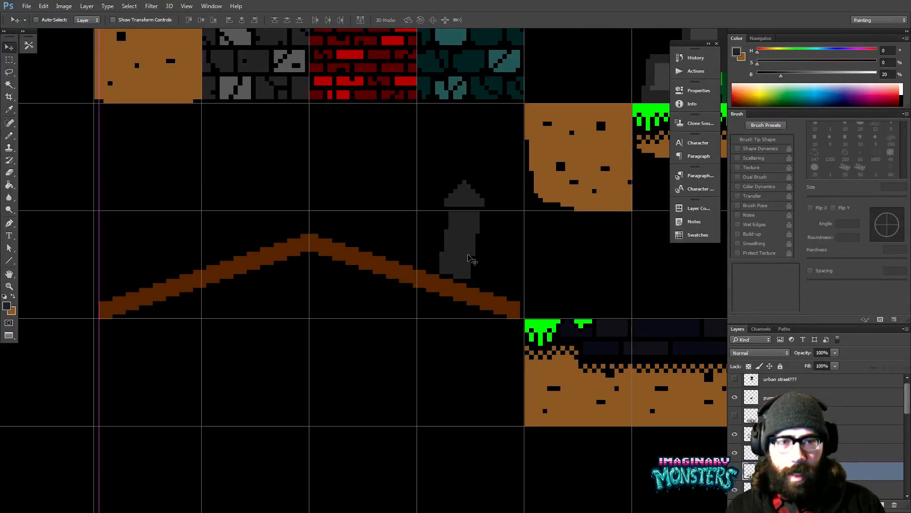
pyautogui.moveTo(421, 299); pyautogui.dragTo(456, 234)
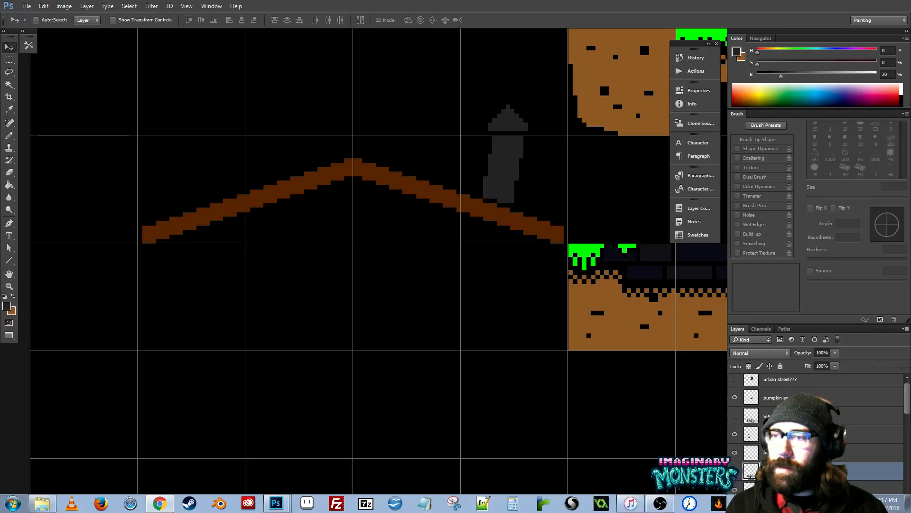
pyautogui.moveTo(478, 266); pyautogui.dragTo(400, 266)
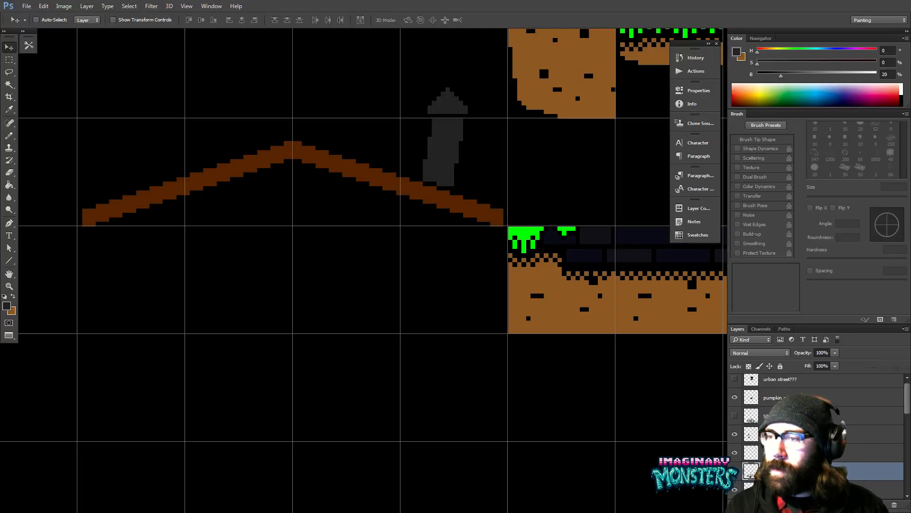
pyautogui.hotkey('ctrl', 'Tab')
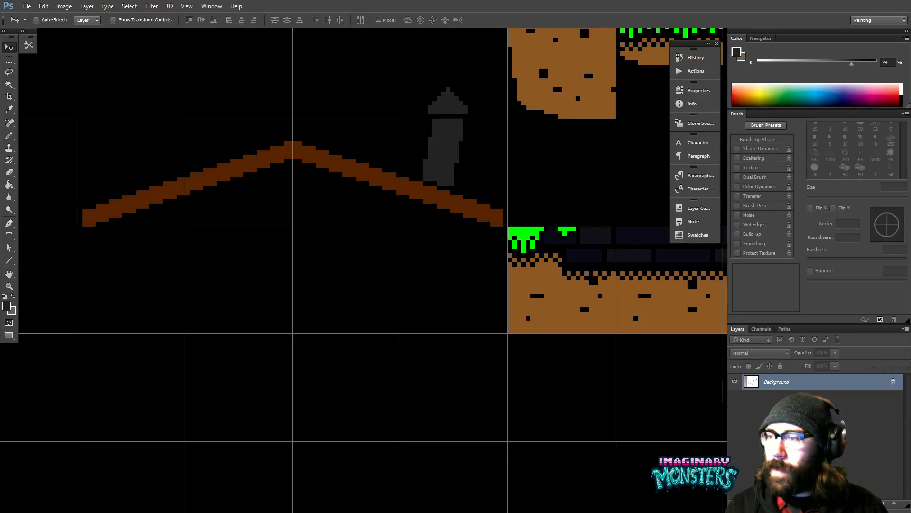
pyautogui.click(423, 244)
pyautogui.moveTo(448, 245); pyautogui.dragTo(435, 256)
pyautogui.press('b')
pyautogui.moveTo(494, 187); pyautogui.dragTo(471, 213)
pyautogui.moveTo(535, 100); pyautogui.dragTo(370, 315)
pyautogui.moveTo(498, 164); pyautogui.dragTo(475, 190)
pyautogui.moveTo(327, 385); pyautogui.dragTo(493, 177)
pyautogui.moveTo(380, 238); pyautogui.dragTo(436, 209)
# Sample the roof's brown and draw a 1 px line one tile tall down from the roof's left end, leaning slightly inward
pyautogui.keyDown('alt'); pyautogui.click(202, 212); pyautogui.keyUp('alt')
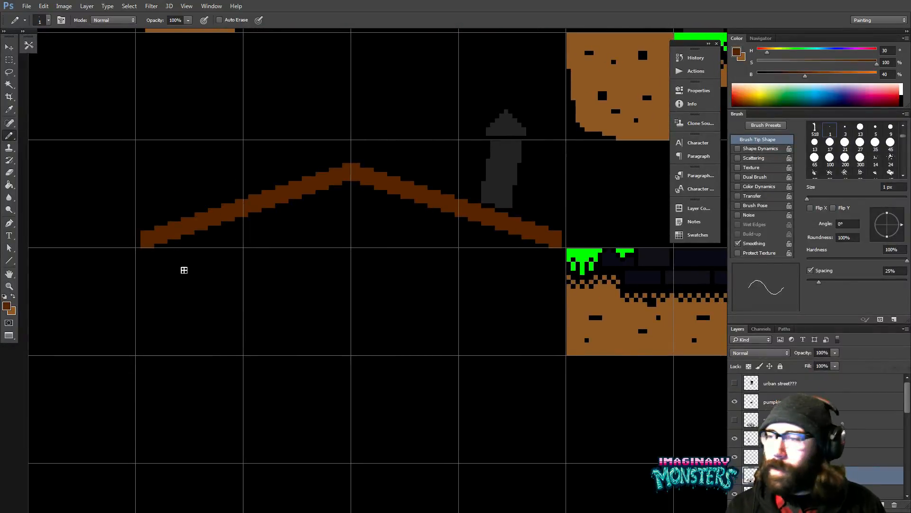
pyautogui.click(156, 250)
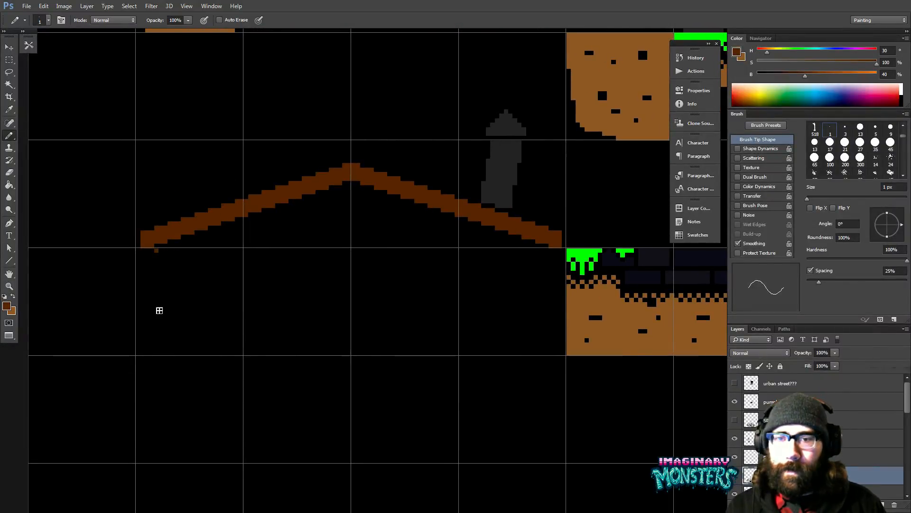
pyautogui.keyDown('shift'); pyautogui.click(161, 354); pyautogui.keyUp('shift')
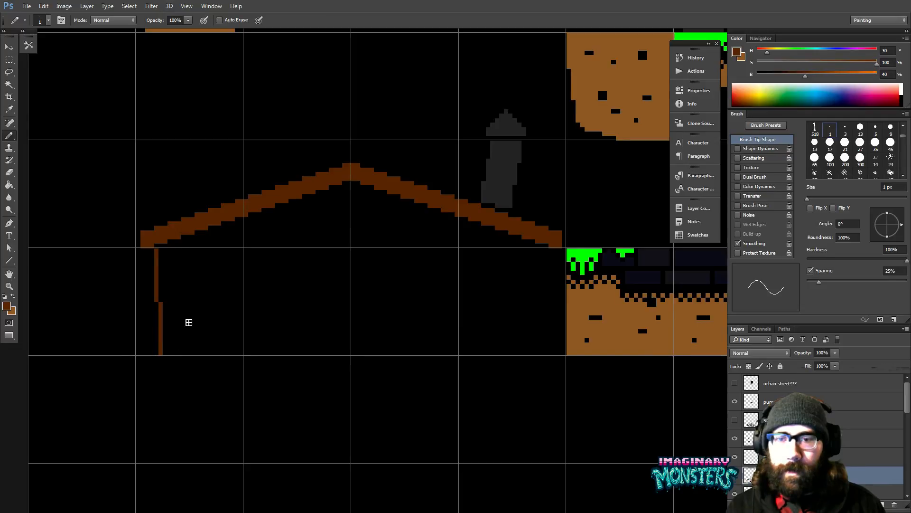
# Thicken the brown wall line into a narrow post by duplicating it twice to the right
pyautogui.press('m')
pyautogui.moveTo(150, 247); pyautogui.dragTo(203, 379)
pyautogui.press('v')
pyautogui.hotkey('alt', 'Right')
pyautogui.hotkey('alt', 'Right')
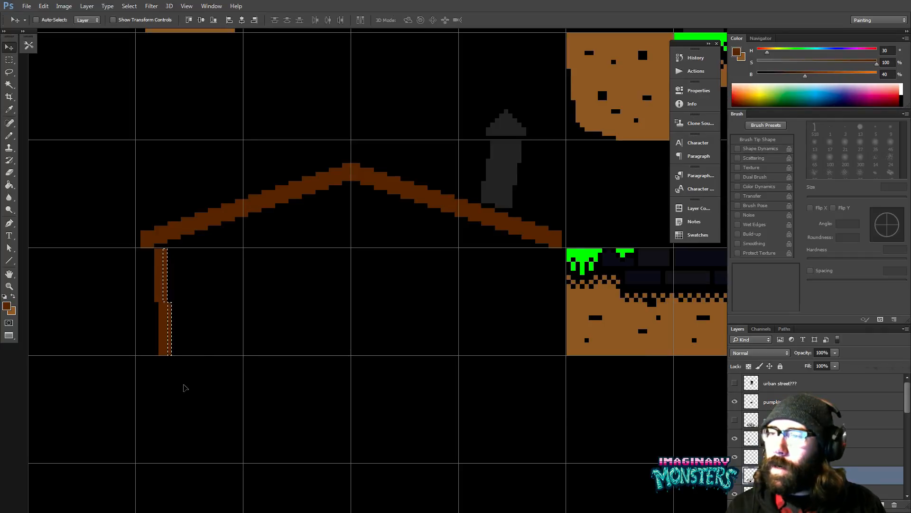
pyautogui.press('ctrl')
pyautogui.hotkey('ctrl', 'd')
# Double the brown post's thickness by duplicating it to the right, pixel by pixel
pyautogui.moveTo(272, 366); pyautogui.dragTo(326, 351)
pyautogui.press('m')
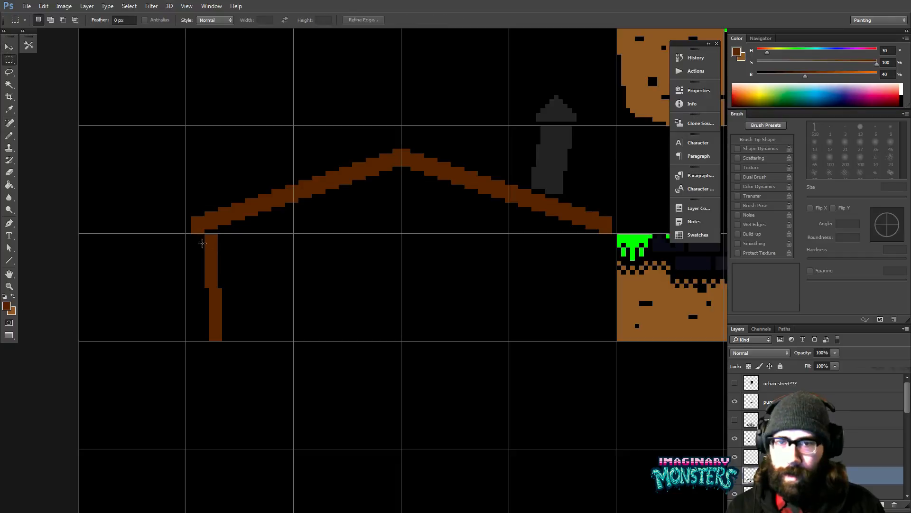
pyautogui.moveTo(197, 238); pyautogui.dragTo(258, 359)
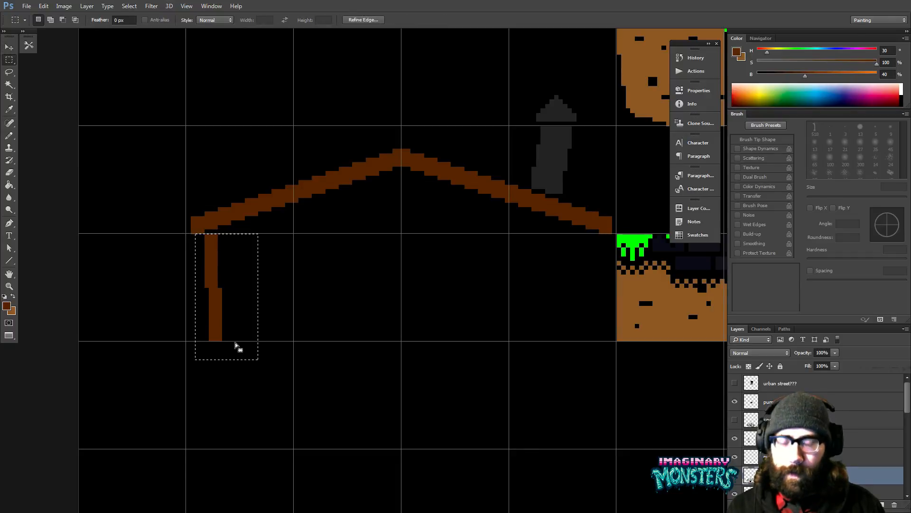
pyautogui.press('v')
pyautogui.press('Right')
pyautogui.press('Right')
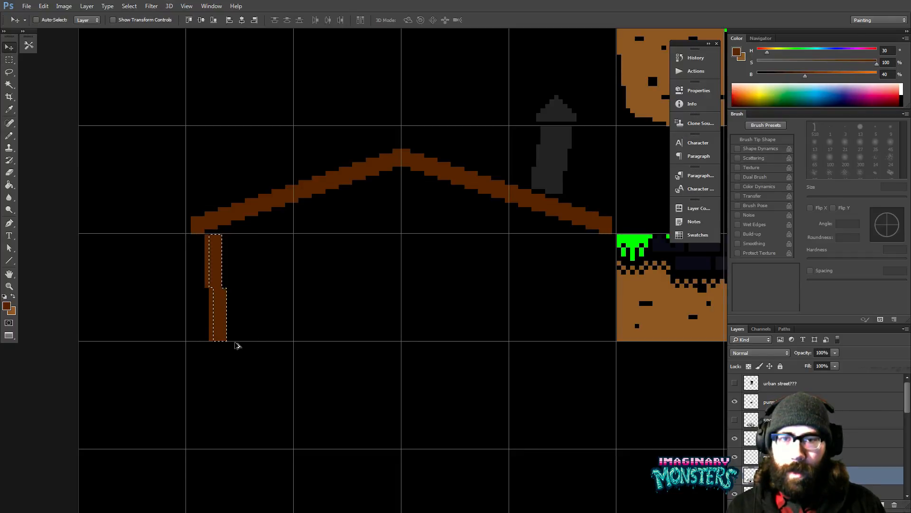
pyautogui.press('Right')
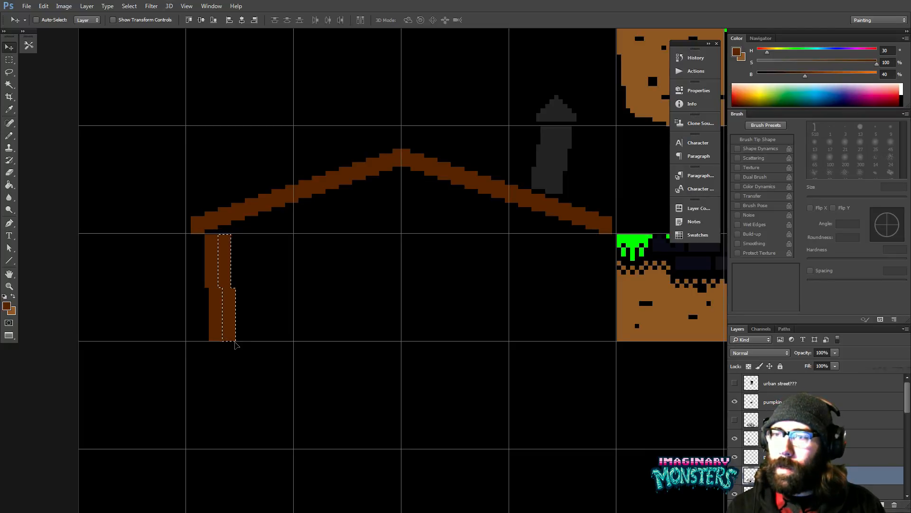
pyautogui.hotkey('ctrl', 'd')
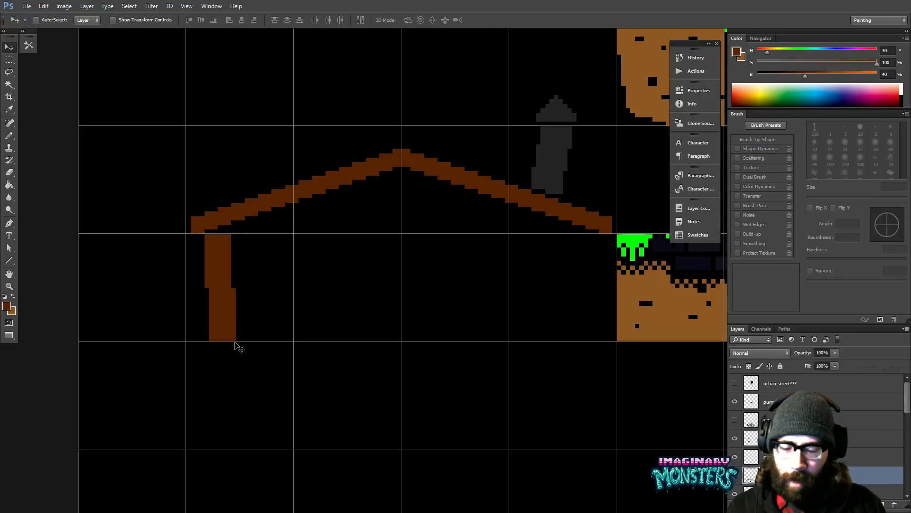
# Draw a short row of brown pixels on top of the post to join it to the roof
pyautogui.press('b')
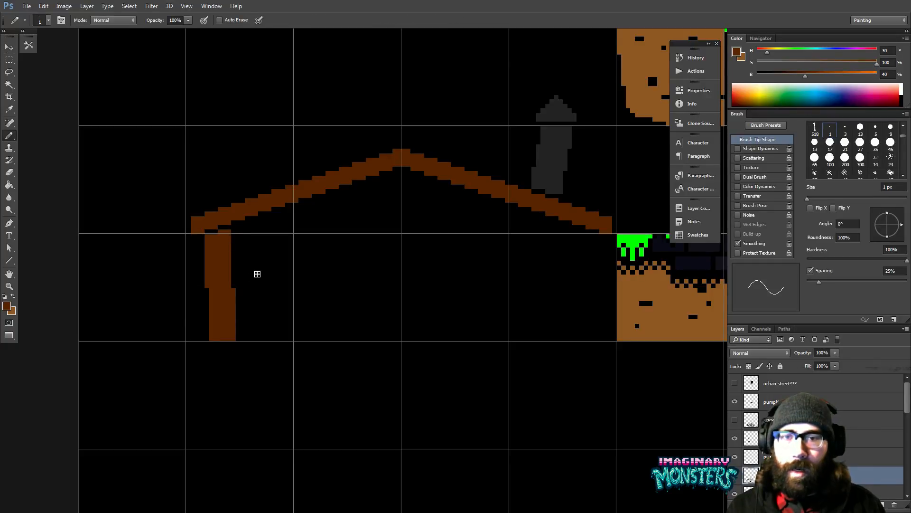
pyautogui.scroll(-1, 246, 285)
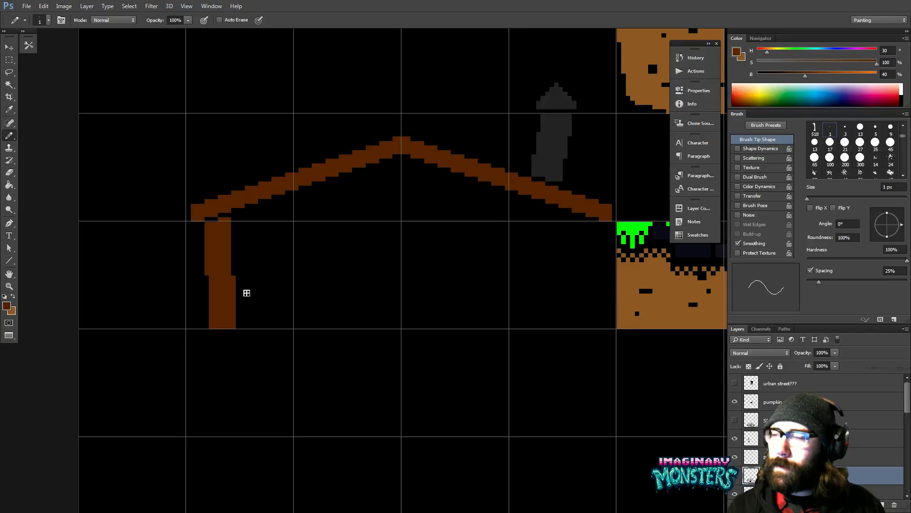
pyautogui.press('space')
pyautogui.moveTo(210, 255); pyautogui.dragTo(209, 240)
pyautogui.moveTo(317, 287); pyautogui.dragTo(293, 300)
# Extend the post one tile downward with a copy of its body, offset slightly inward to continue the lean
pyautogui.press('m')
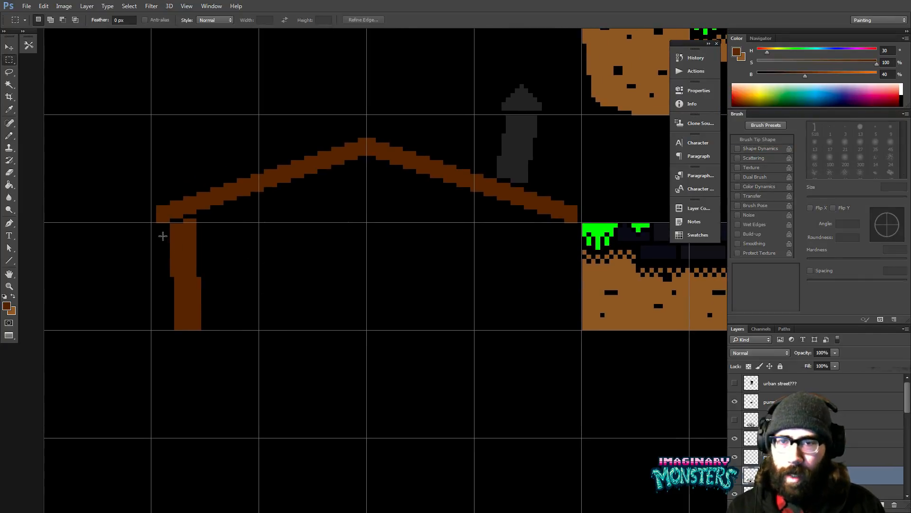
pyautogui.moveTo(162, 223); pyautogui.dragTo(221, 316)
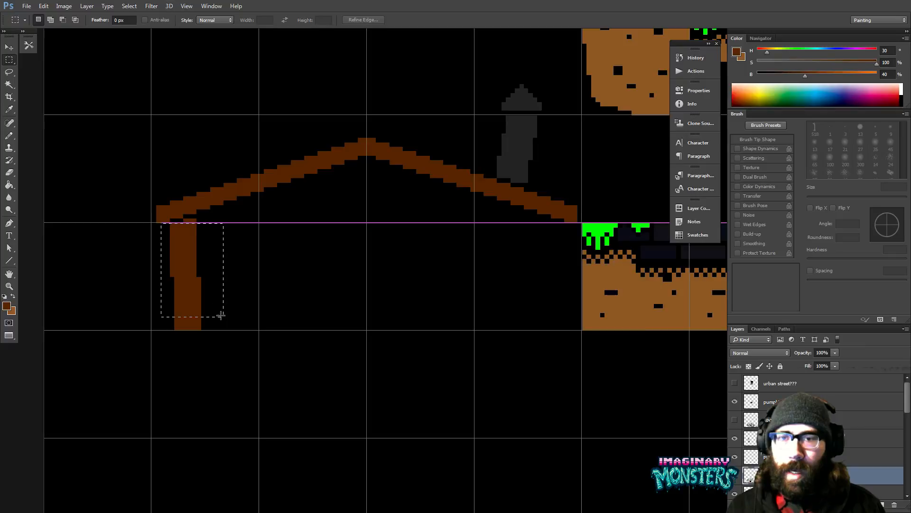
pyautogui.press('v')
pyautogui.moveTo(193, 264); pyautogui.dragTo(186, 324)
pyautogui.hotkey('ctrl', 'd')
pyautogui.hotkey('ctrl', '-')
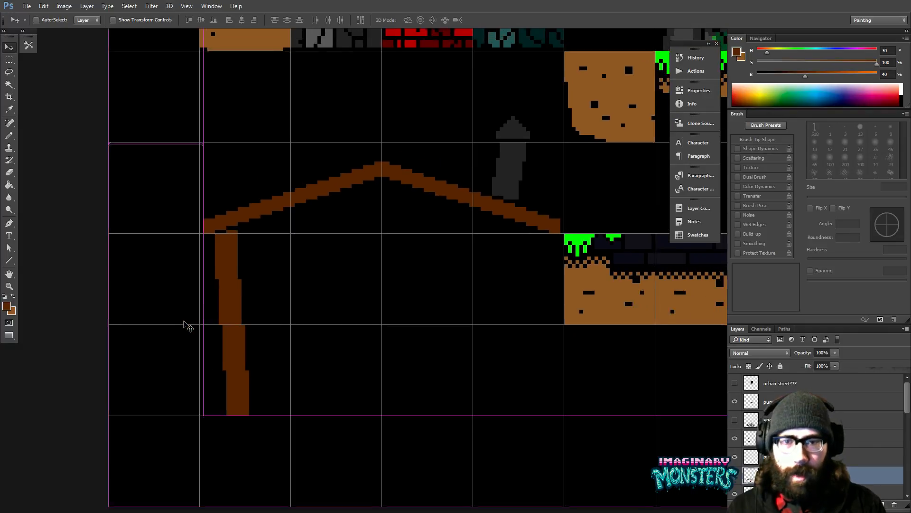
pyautogui.hotkey('ctrl', 'h')
pyautogui.moveTo(473, 260); pyautogui.dragTo(347, 286)
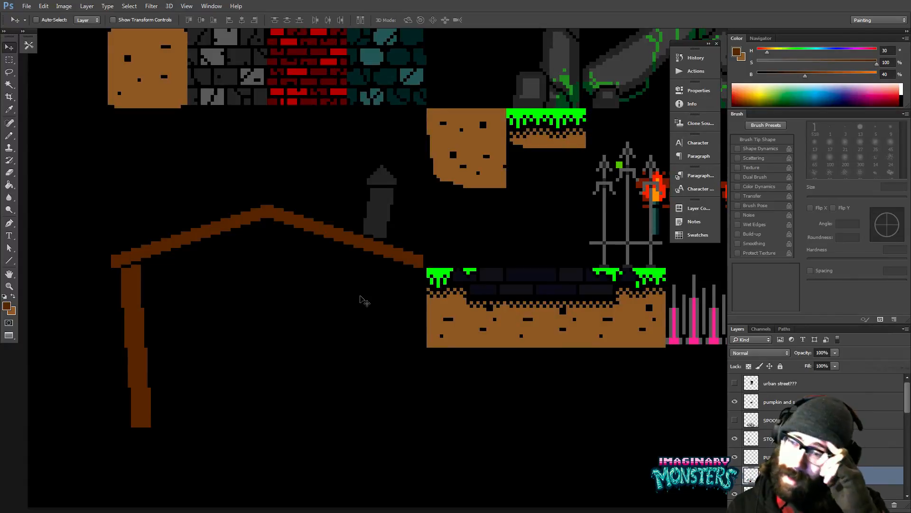
pyautogui.moveTo(308, 330); pyautogui.dragTo(357, 286)
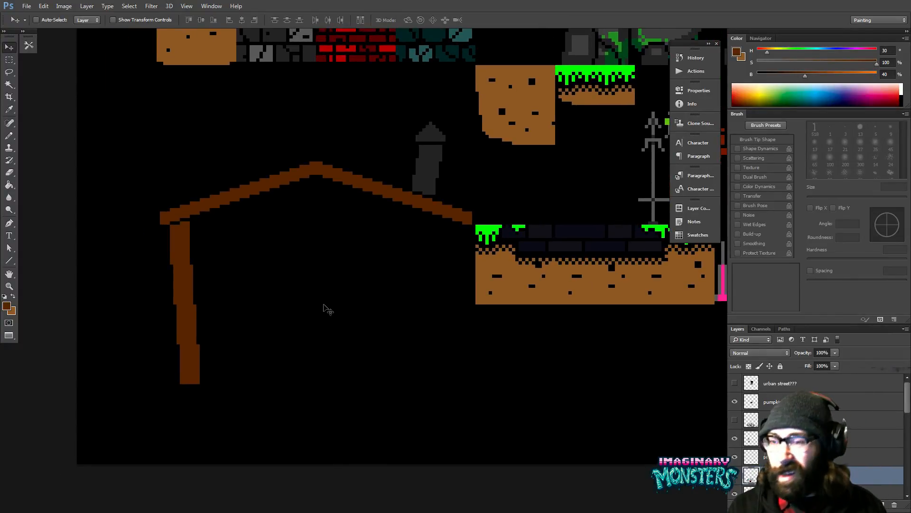
pyautogui.moveTo(353, 300); pyautogui.dragTo(323, 314)
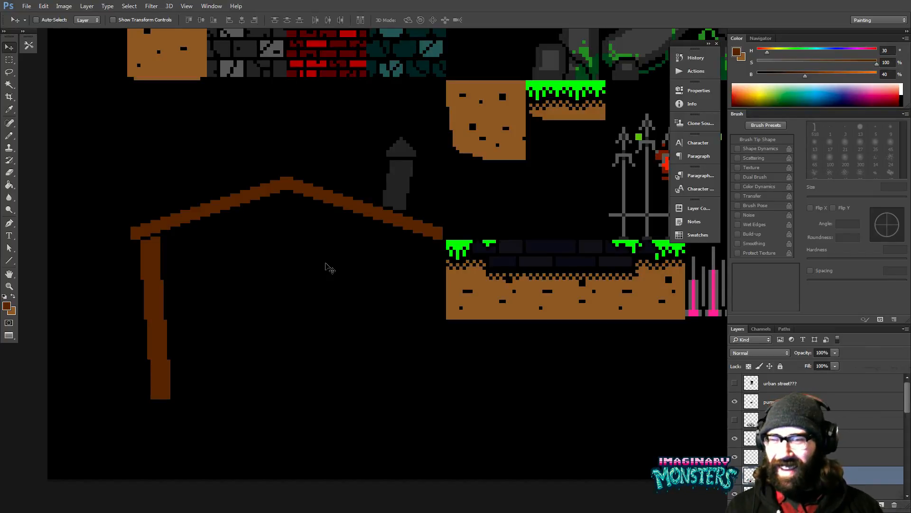
pyautogui.moveTo(281, 297); pyautogui.dragTo(341, 278)
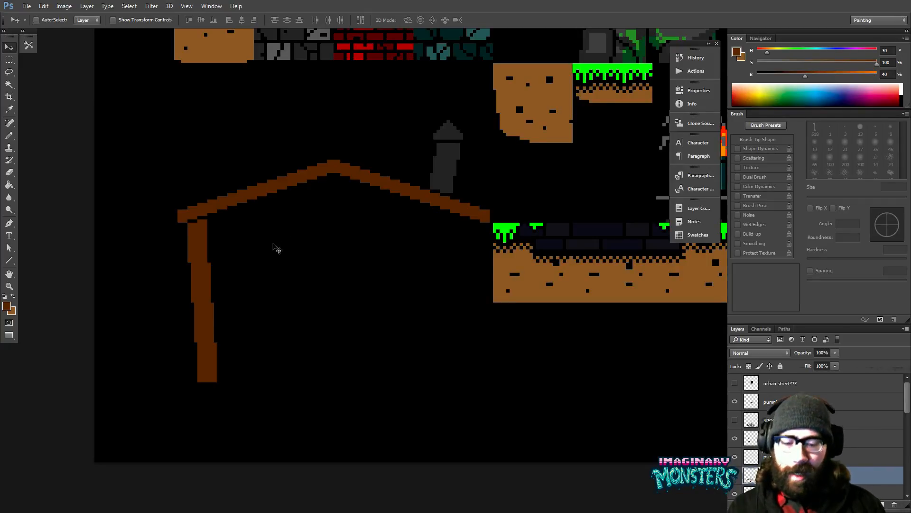
# Select the full two-tile post with its top pixel row and place a copy under the right roof slope
pyautogui.press('m')
pyautogui.moveTo(178, 223); pyautogui.dragTo(264, 392)
pyautogui.moveTo(198, 220); pyautogui.dragTo(215, 242)
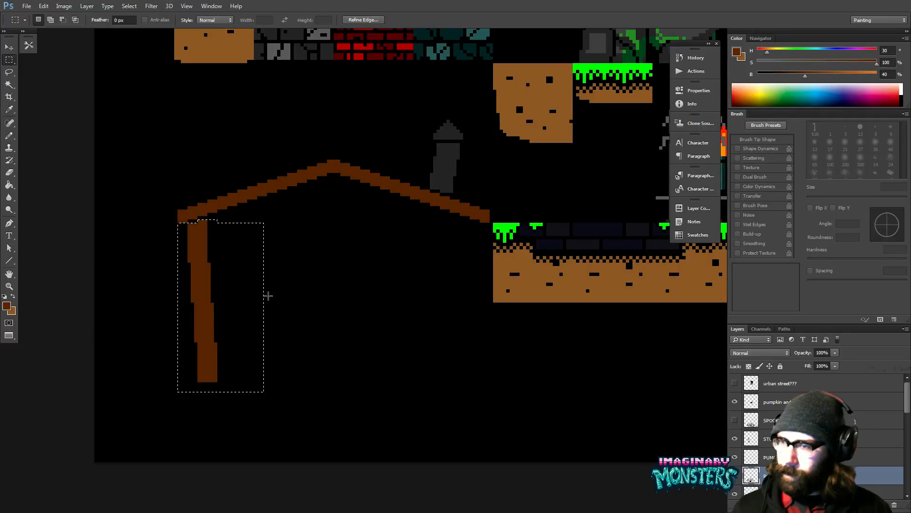
pyautogui.moveTo(264, 289); pyautogui.dragTo(280, 269)
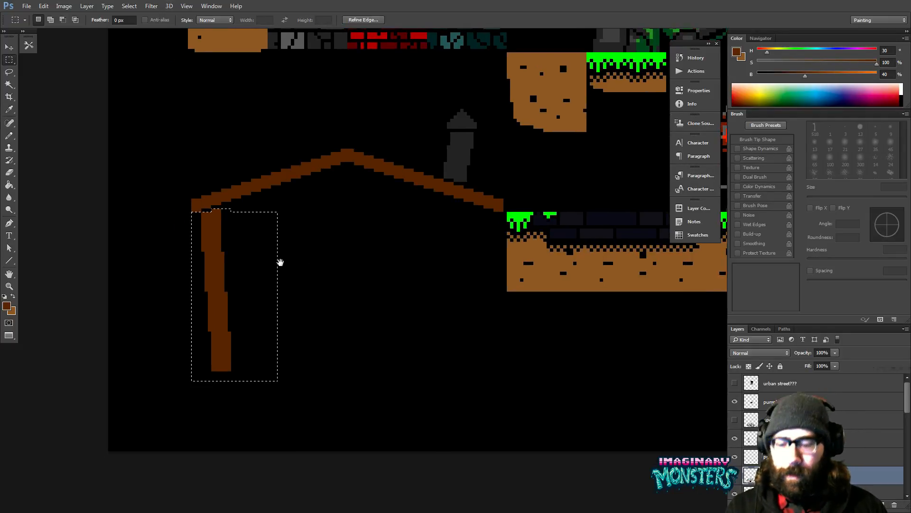
pyautogui.press('b')
pyautogui.press('v')
pyautogui.moveTo(214, 264); pyautogui.dragTo(394, 279)
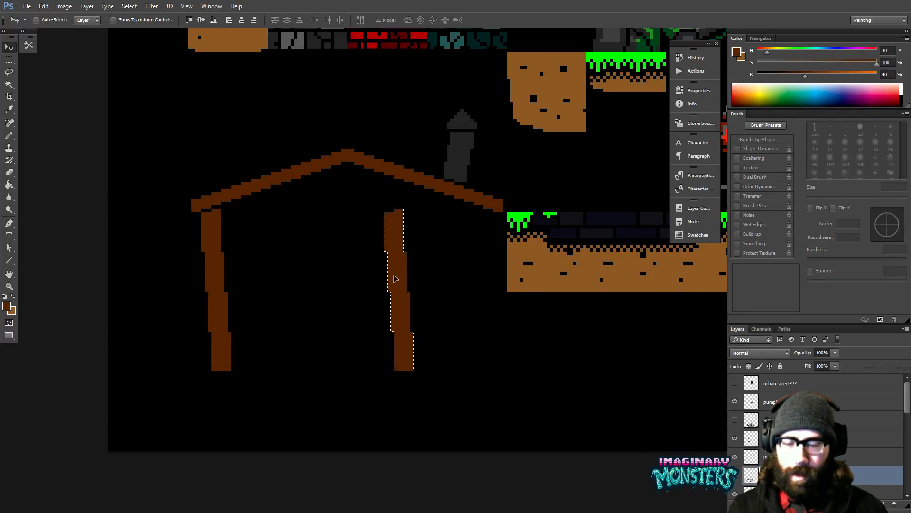
# Flip the copied post horizontally and move it to the outer end of the right roof slope
pyautogui.hotkey('ctrl', 't')
pyautogui.rightClick(390, 270)
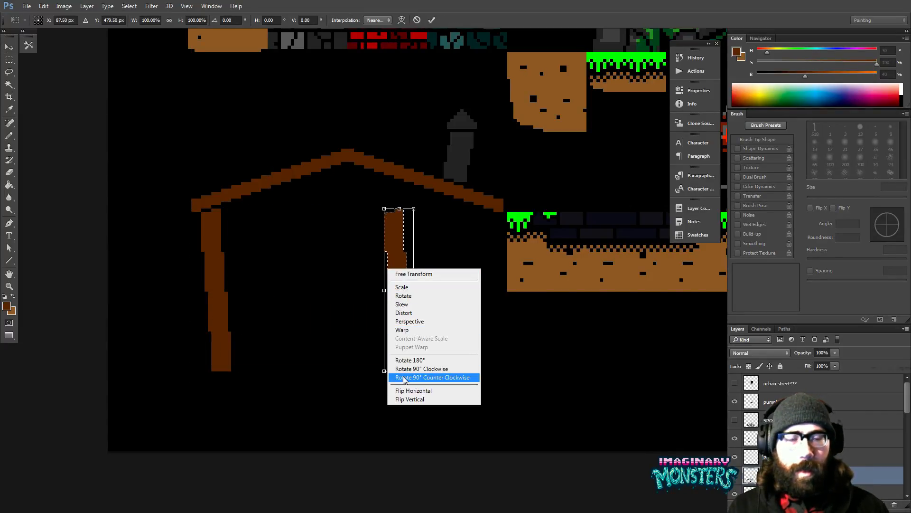
pyautogui.click(413, 391)
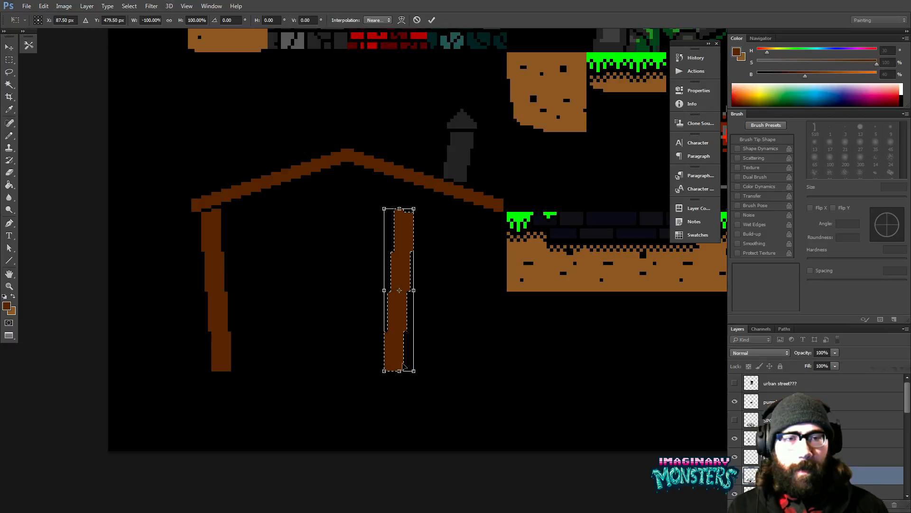
pyautogui.press('Return')
pyautogui.hotkey('shift', 'Right')
pyautogui.hotkey('shift', 'Right')
pyautogui.press('Right')
pyautogui.press('Right')
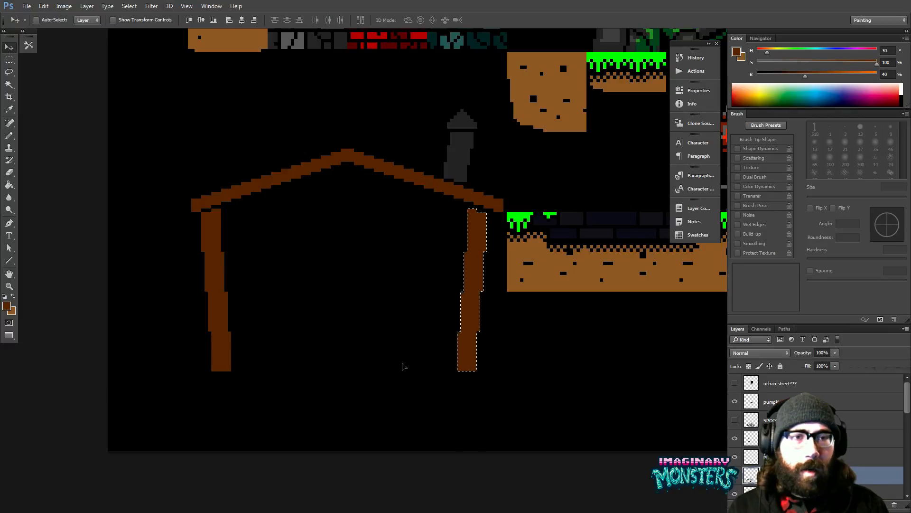
pyautogui.hotkey('ctrl', 'd')
# Draw a solid brown crossbeam five pixels thick between the tops of the two posts with the Pencil
pyautogui.moveTo(393, 260); pyautogui.dragTo(311, 265)
pyautogui.press('z')
pyautogui.moveTo(257, 254); pyautogui.dragTo(187, 290)
pyautogui.click(146, 290)
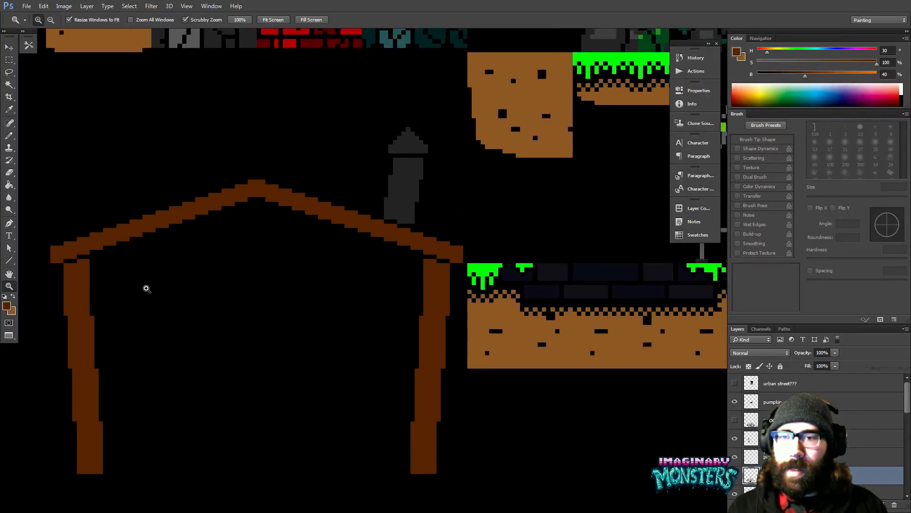
pyautogui.press('b')
pyautogui.moveTo(83, 256)
pyautogui.mouseDown()
pyautogui.moveTo(198, 294)
pyautogui.moveTo(474, 275)
pyautogui.moveTo(498, 268)
pyautogui.moveTo(497, 258)
pyautogui.moveTo(499, 267)
pyautogui.moveTo(499, 277)
pyautogui.moveTo(262, 292)
pyautogui.moveTo(82, 254)
pyautogui.mouseUp()
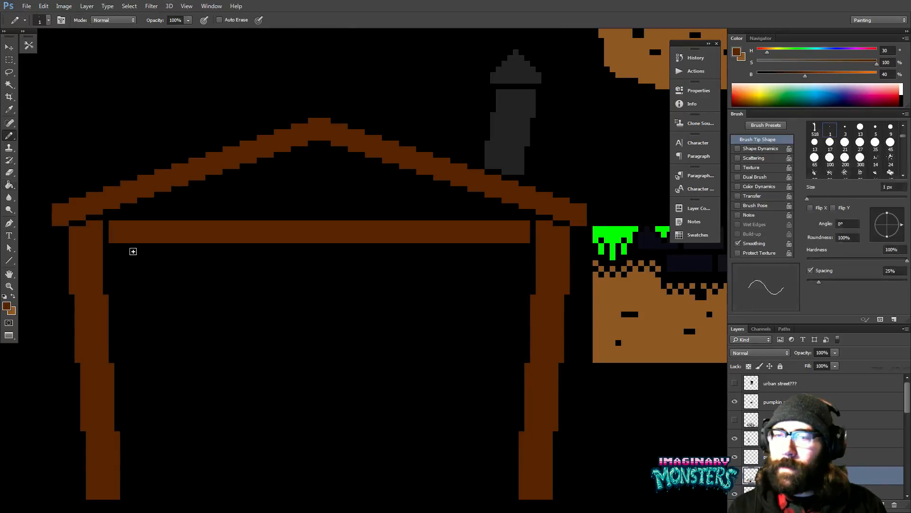
pyautogui.moveTo(115, 246)
pyautogui.mouseDown()
pyautogui.moveTo(353, 292)
pyautogui.moveTo(530, 281)
pyautogui.mouseUp()
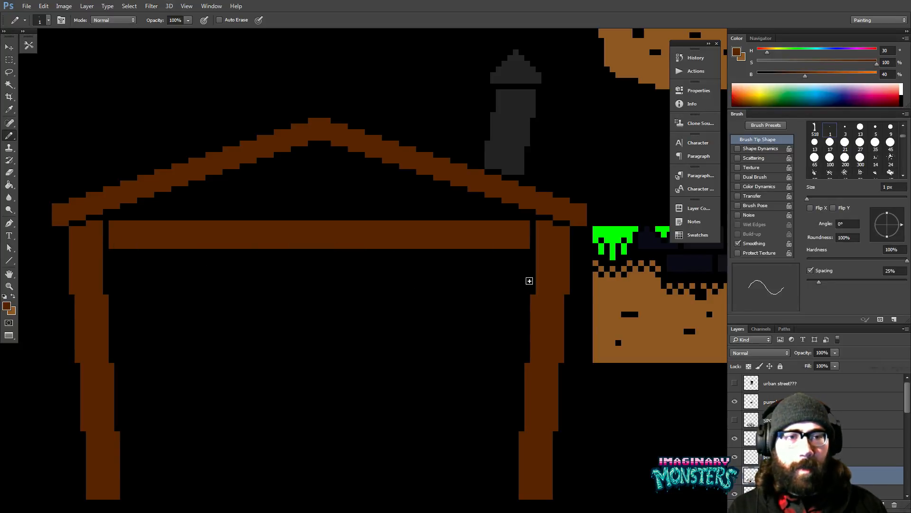
# Examine the house frame with its crossbeam alongside the surrounding tiles
pyautogui.press('z')
pyautogui.keyDown('alt'); pyautogui.click(519, 269); pyautogui.keyUp('alt')
pyautogui.keyDown('alt'); pyautogui.click(520, 271); pyautogui.keyUp('alt')
pyautogui.keyDown('alt'); pyautogui.click(520, 272); pyautogui.keyUp('alt')
pyautogui.keyDown('alt'); pyautogui.click(520, 272); pyautogui.keyUp('alt')
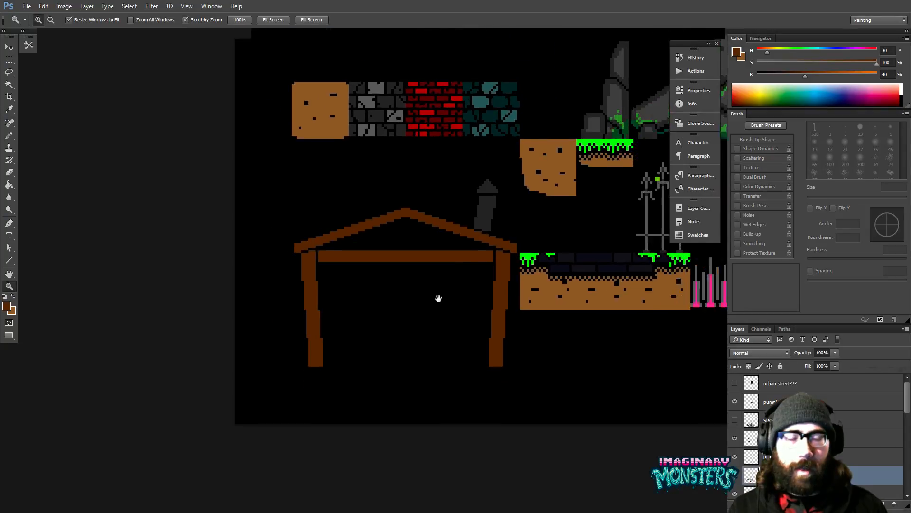
pyautogui.moveTo(454, 278); pyautogui.dragTo(329, 286)
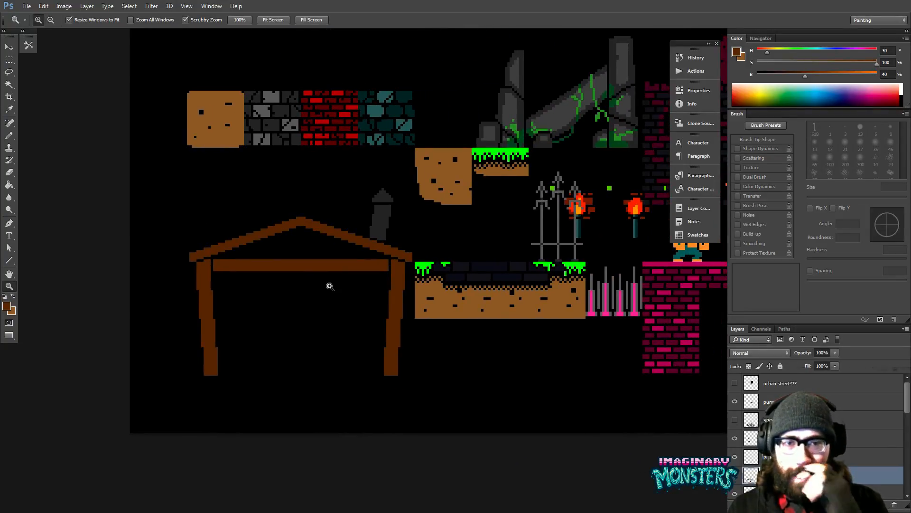
pyautogui.moveTo(511, 205); pyautogui.dragTo(363, 439)
pyautogui.moveTo(380, 267); pyautogui.dragTo(307, 443)
pyautogui.moveTo(361, 338); pyautogui.dragTo(275, 218)
pyautogui.moveTo(370, 232); pyautogui.dragTo(428, 241)
pyautogui.moveTo(276, 324); pyautogui.dragTo(358, 317)
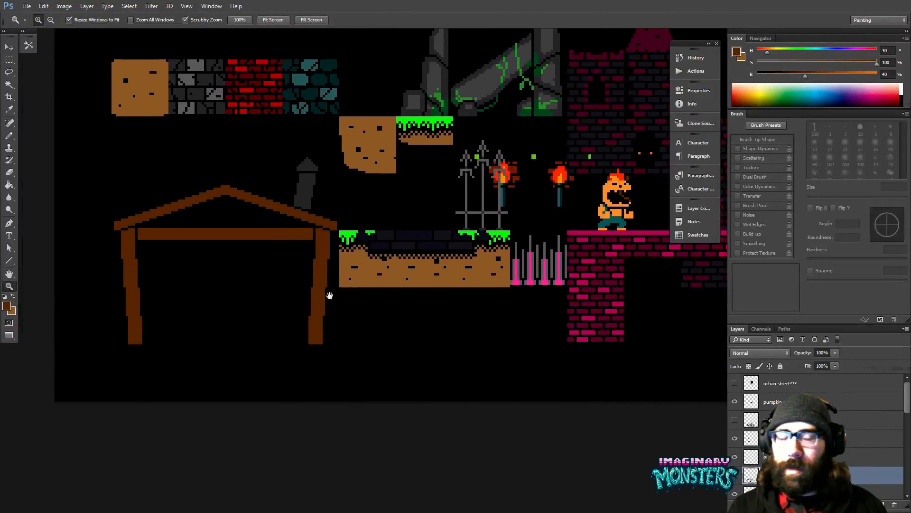
pyautogui.click(282, 300)
pyautogui.click(285, 301)
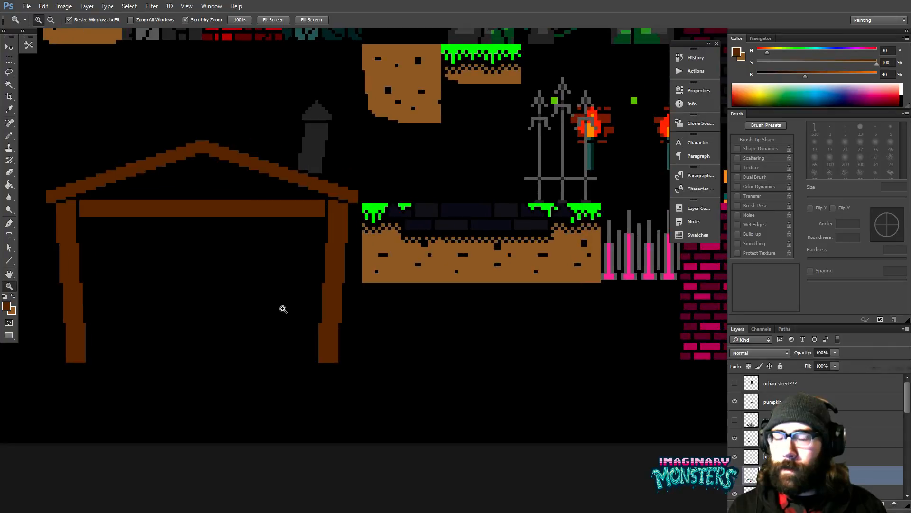
pyautogui.click(284, 308)
pyautogui.moveTo(269, 336); pyautogui.dragTo(317, 298)
pyautogui.moveTo(372, 326); pyautogui.dragTo(408, 321)
# Load the layer's pixels as a selection, shift it down two pixels, and fill the roof's uncovered upper edge with the lighter brown
pyautogui.press('b')
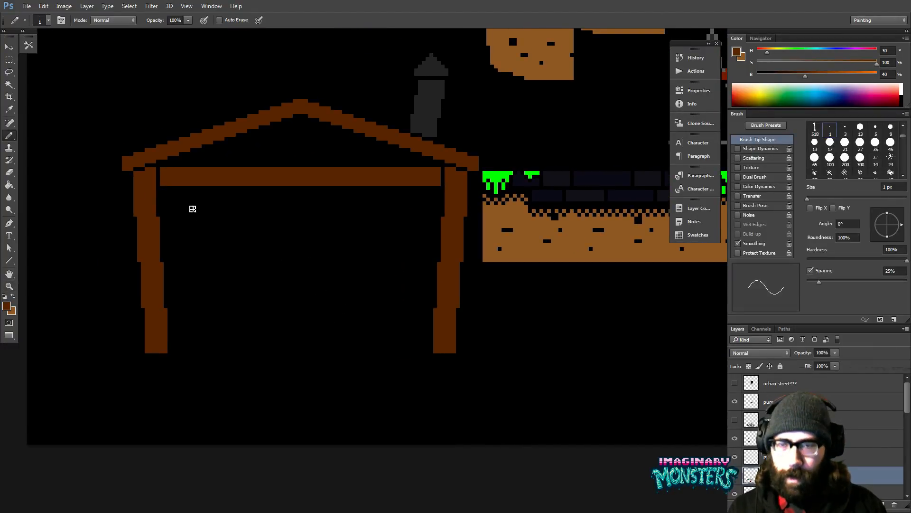
pyautogui.press('x')
pyautogui.moveTo(208, 194); pyautogui.dragTo(264, 255)
pyautogui.press('z')
pyautogui.click(239, 223)
pyautogui.press('b')
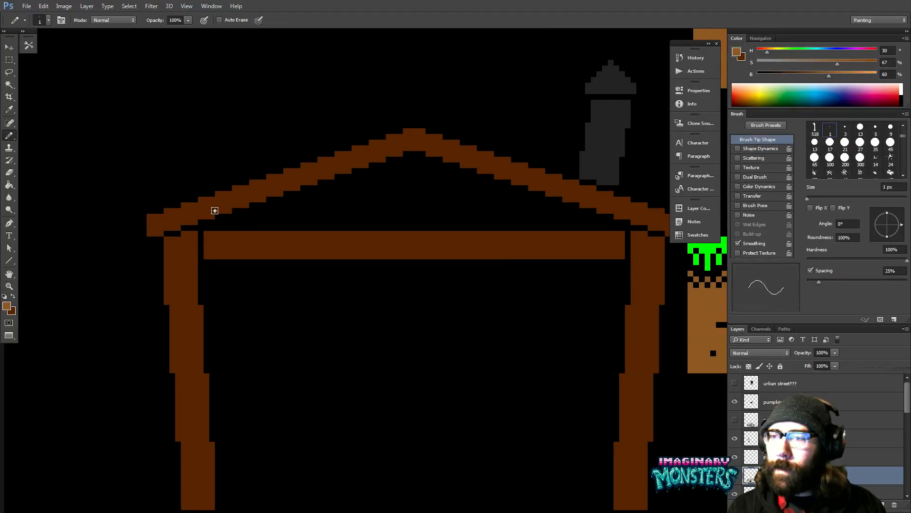
pyautogui.moveTo(250, 205); pyautogui.dragTo(230, 219)
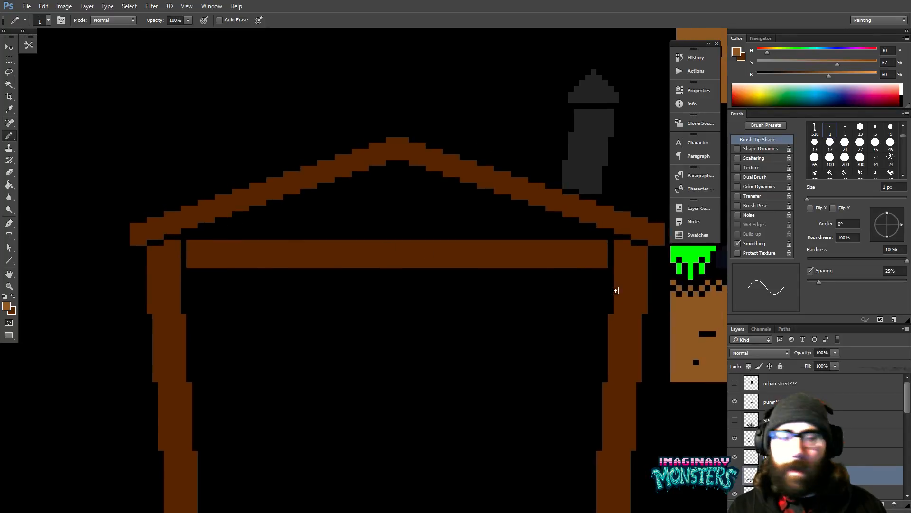
pyautogui.keyDown('ctrl'); pyautogui.click(749, 479); pyautogui.keyUp('ctrl')
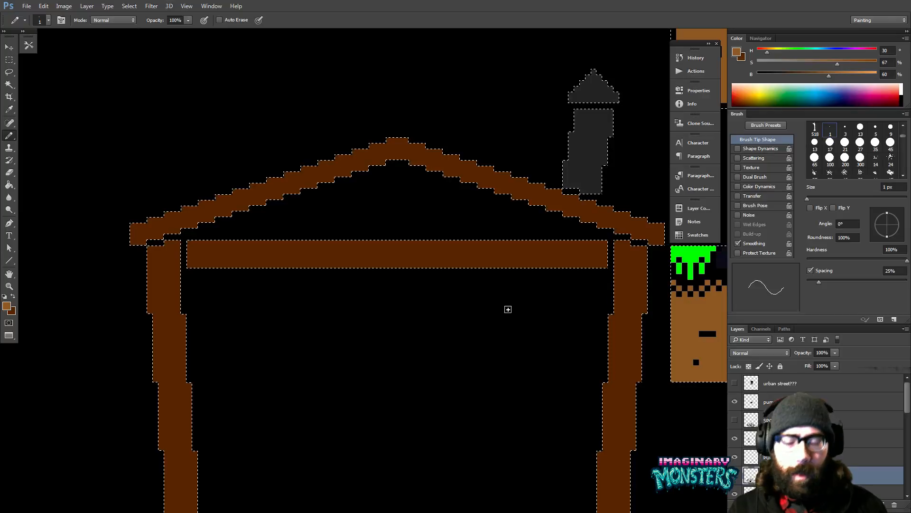
pyautogui.press('m')
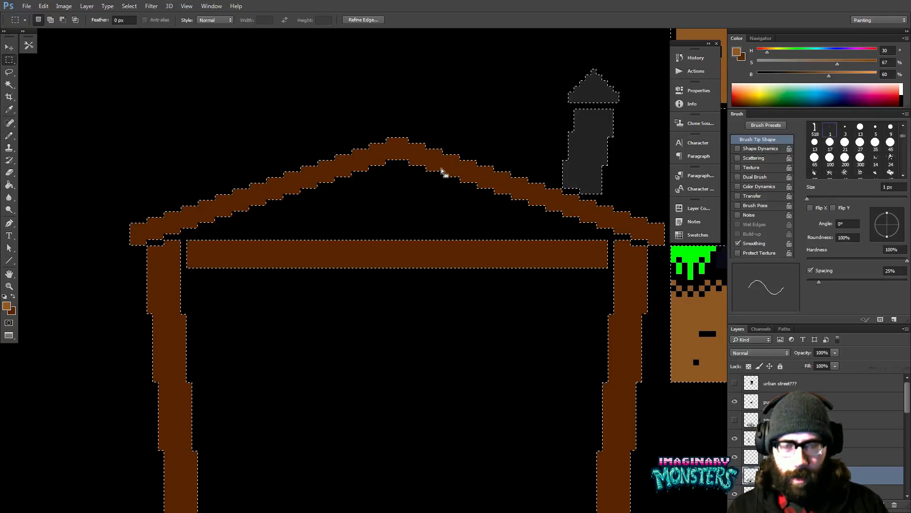
pyautogui.press('Down')
pyautogui.press('Down')
pyautogui.press('g')
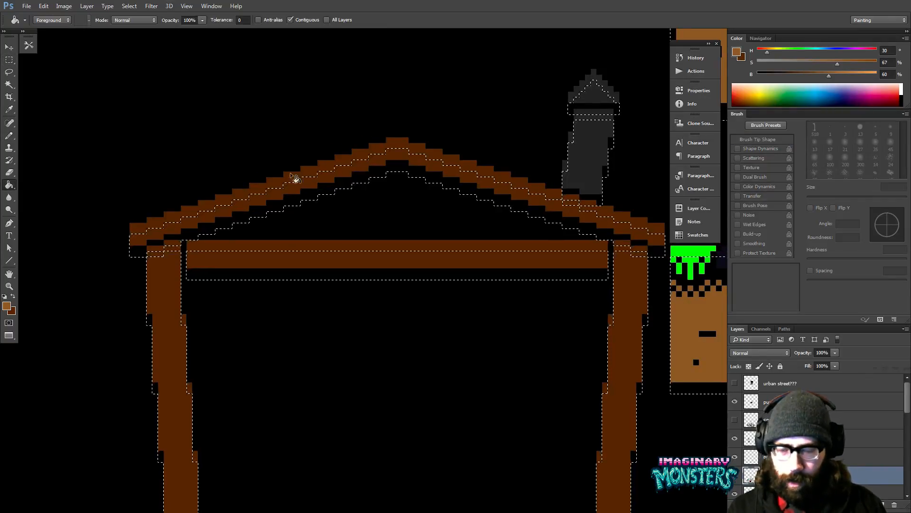
pyautogui.click(168, 227)
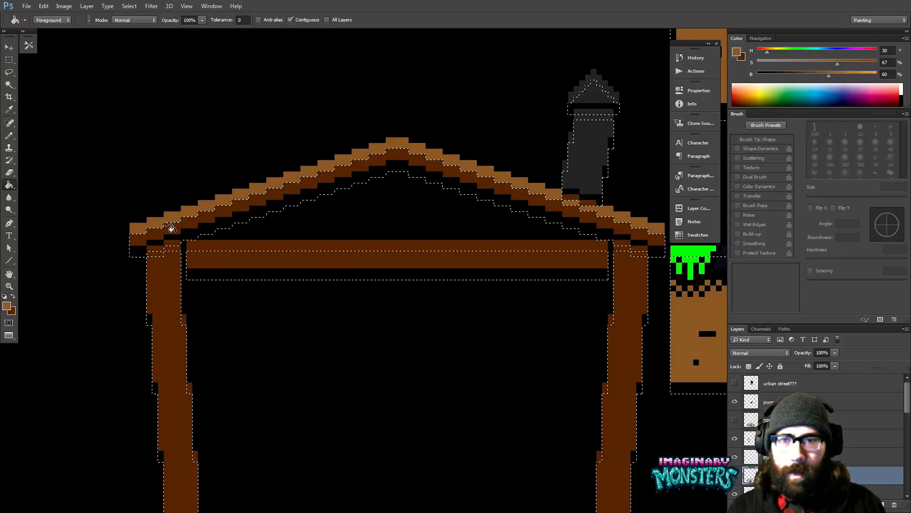
pyautogui.hotkey('ctrl', 'd')
# Highlight the crossbeam by outlining and filling its upper three pixel rows with the lighter brown
pyautogui.moveTo(360, 285); pyautogui.dragTo(286, 297)
pyautogui.press('b')
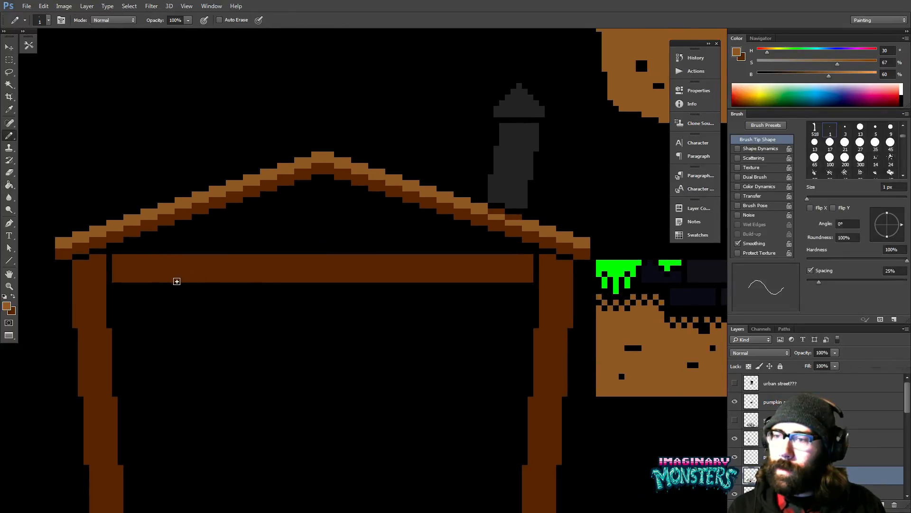
pyautogui.moveTo(112, 268)
pyautogui.mouseDown()
pyautogui.moveTo(259, 281)
pyautogui.moveTo(529, 264)
pyautogui.mouseUp()
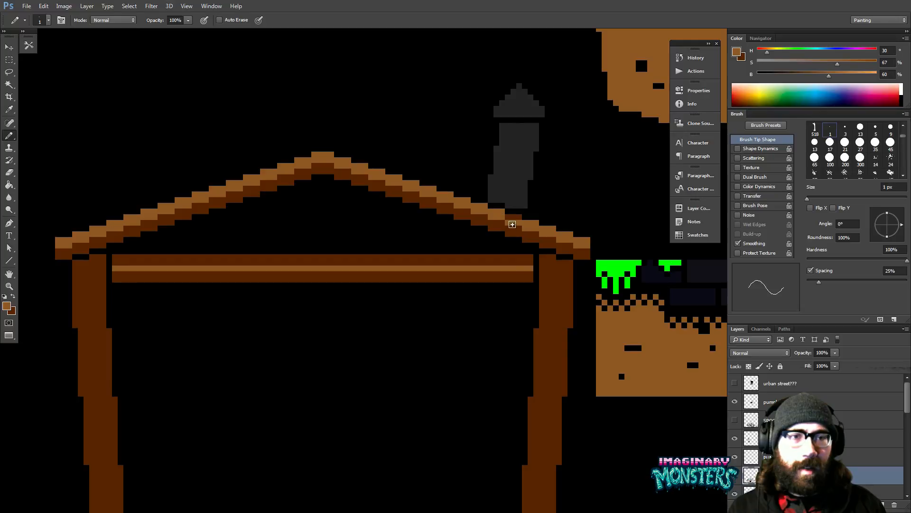
pyautogui.moveTo(528, 257)
pyautogui.mouseDown()
pyautogui.moveTo(312, 277)
pyautogui.moveTo(132, 258)
pyautogui.mouseUp()
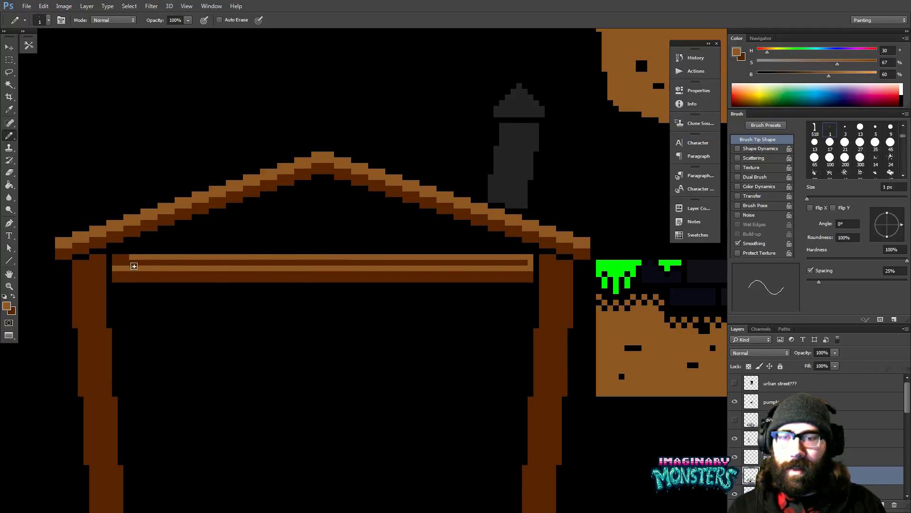
pyautogui.press('g')
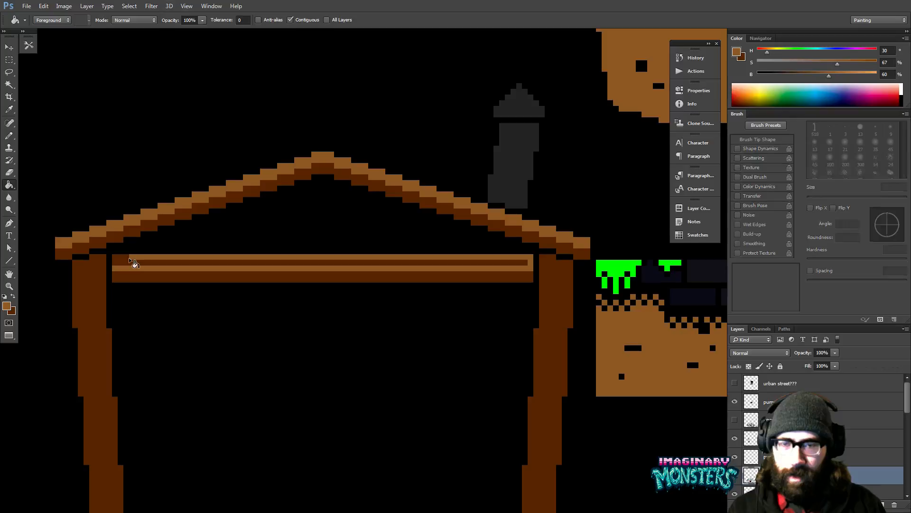
pyautogui.click(129, 260)
# Inspect the shaded house frame as a whole and its left post up close
pyautogui.press('z')
pyautogui.keyDown('alt'); pyautogui.click(313, 303); pyautogui.keyUp('alt')
pyautogui.keyDown('alt'); pyautogui.click(233, 286); pyautogui.keyUp('alt')
pyautogui.keyDown('alt'); pyautogui.click(233, 286); pyautogui.keyUp('alt')
pyautogui.moveTo(263, 261); pyautogui.dragTo(263, 266)
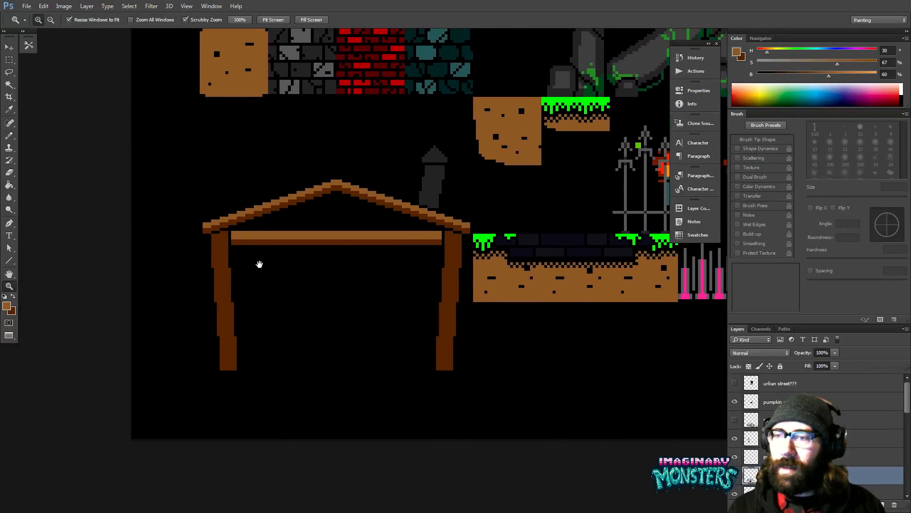
pyautogui.click(239, 262)
pyautogui.click(239, 262)
pyautogui.click(239, 261)
pyautogui.click(236, 267)
pyautogui.press('b')
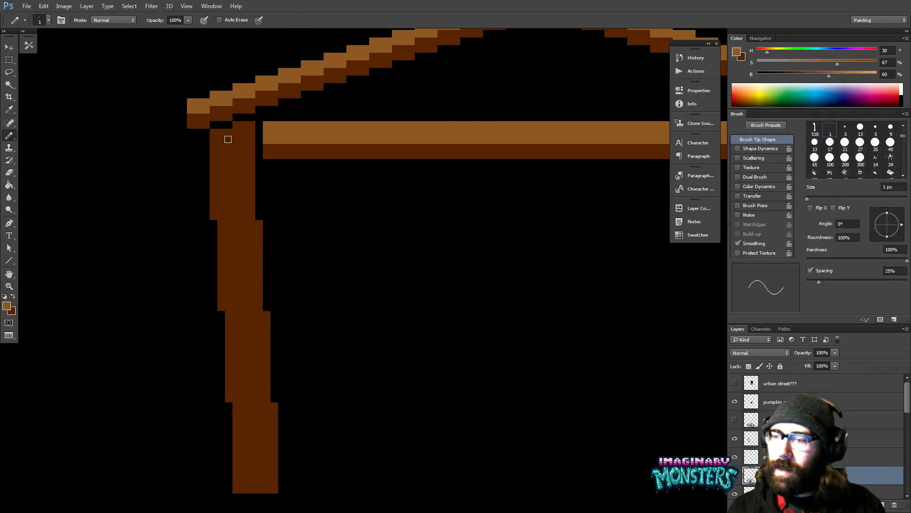
pyautogui.moveTo(279, 160); pyautogui.dragTo(265, 162)
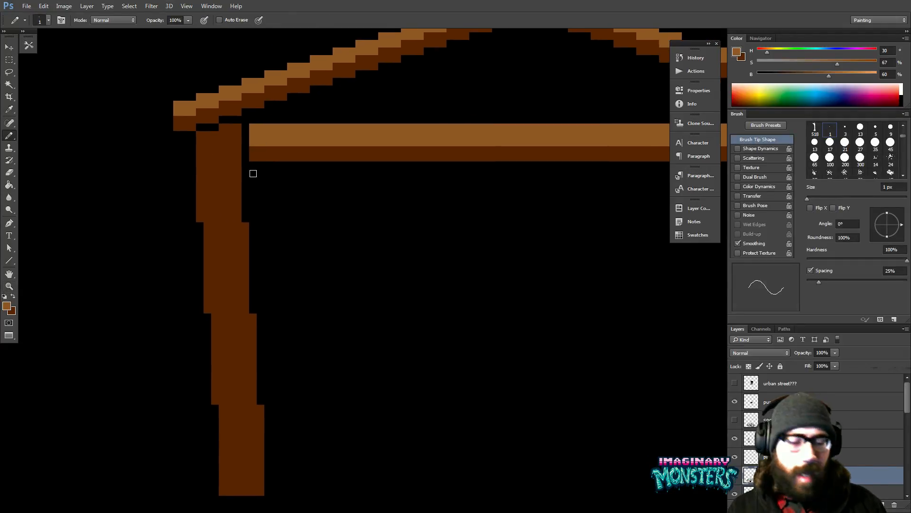
# Look over the rest of the tileset, comparing the house with the castle, props and character sprites
pyautogui.press('z')
pyautogui.keyDown('alt'); pyautogui.click(562, 240); pyautogui.keyUp('alt')
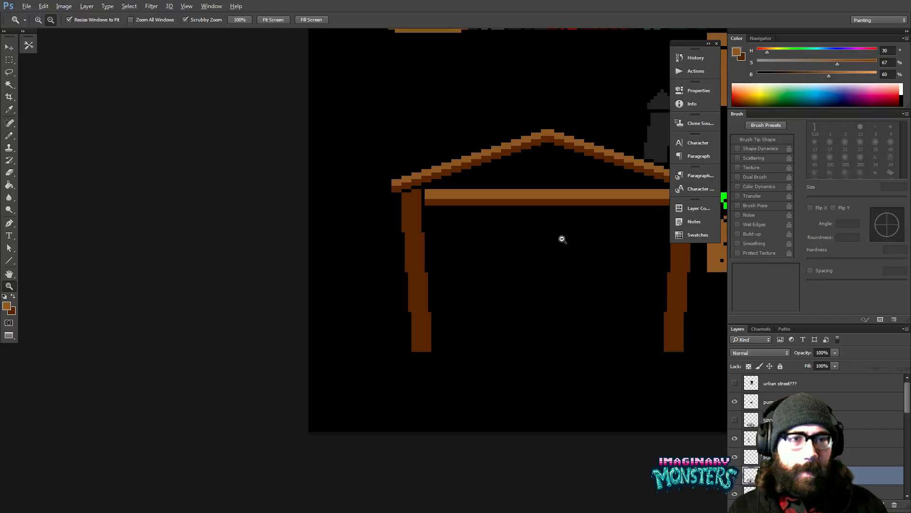
pyautogui.keyDown('alt'); pyautogui.click(563, 240); pyautogui.keyUp('alt')
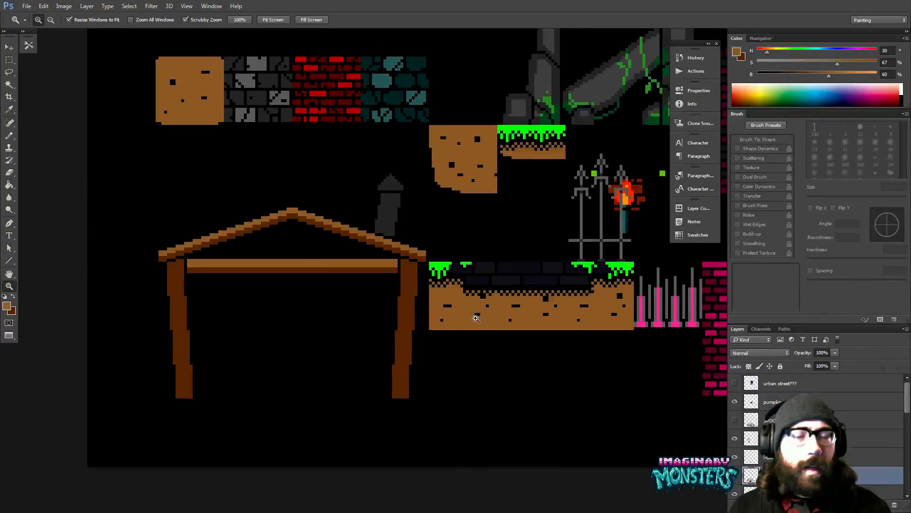
pyautogui.hscroll(10, 476, 318)
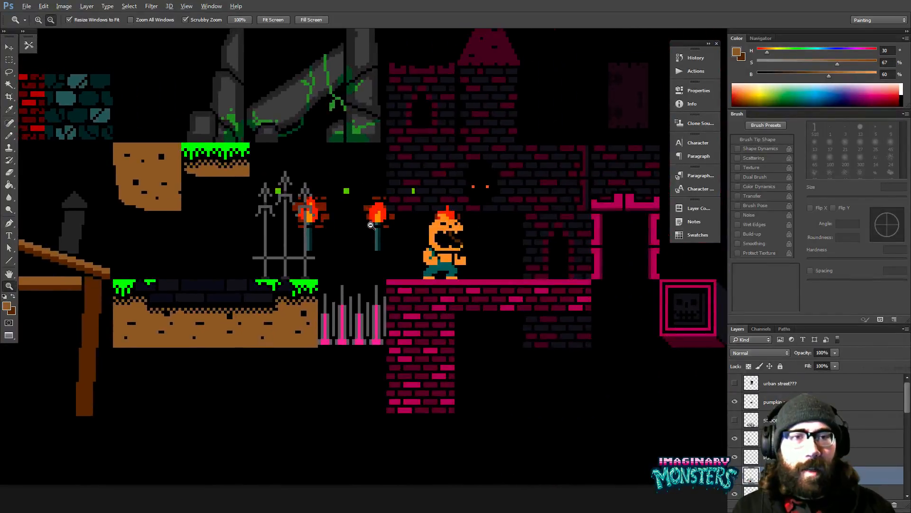
pyautogui.keyDown('alt'); pyautogui.click(371, 225); pyautogui.keyUp('alt')
pyautogui.keyDown('alt'); pyautogui.click(371, 225); pyautogui.keyUp('alt')
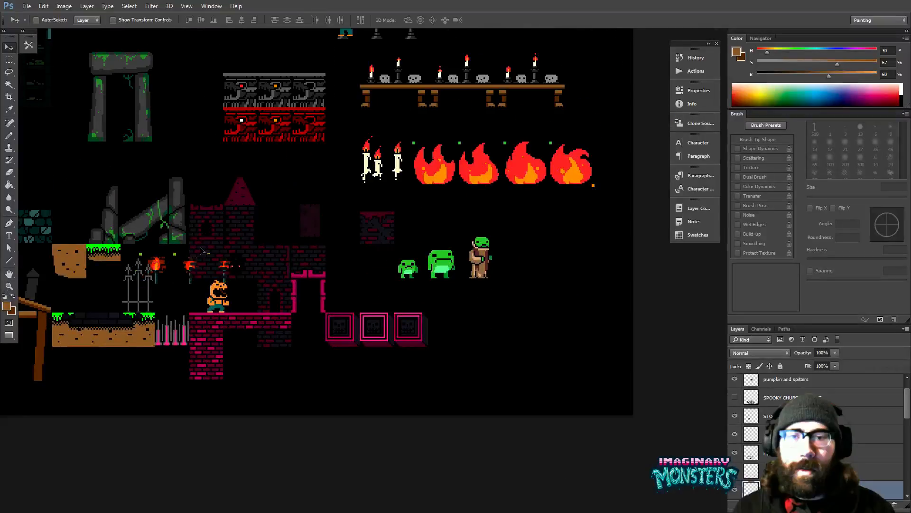
pyautogui.moveTo(194, 268); pyautogui.dragTo(479, 180)
pyautogui.moveTo(244, 237); pyautogui.dragTo(284, 231)
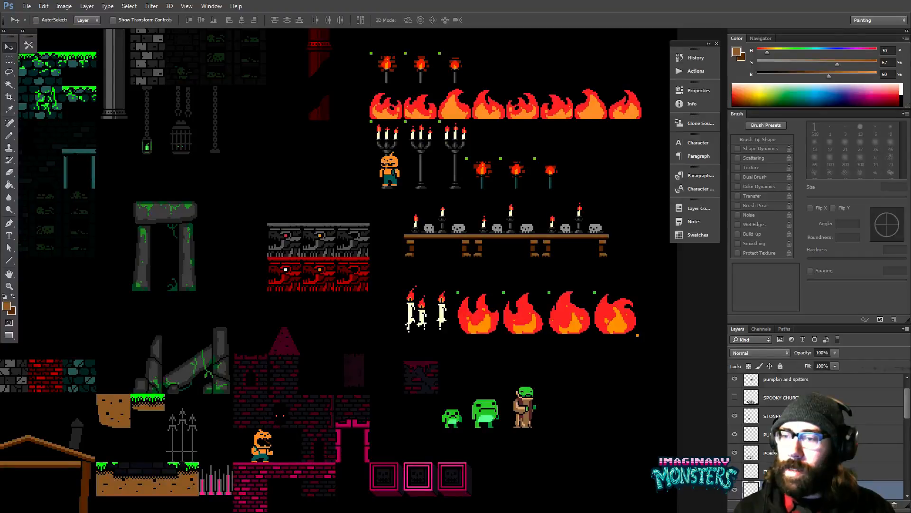
# Show halloweenforever_sketches009.tif in an enlarged floating window, view its house and street sketch, and move the window aside over the tileset
pyautogui.hotkey('ctrl', 'Tab')
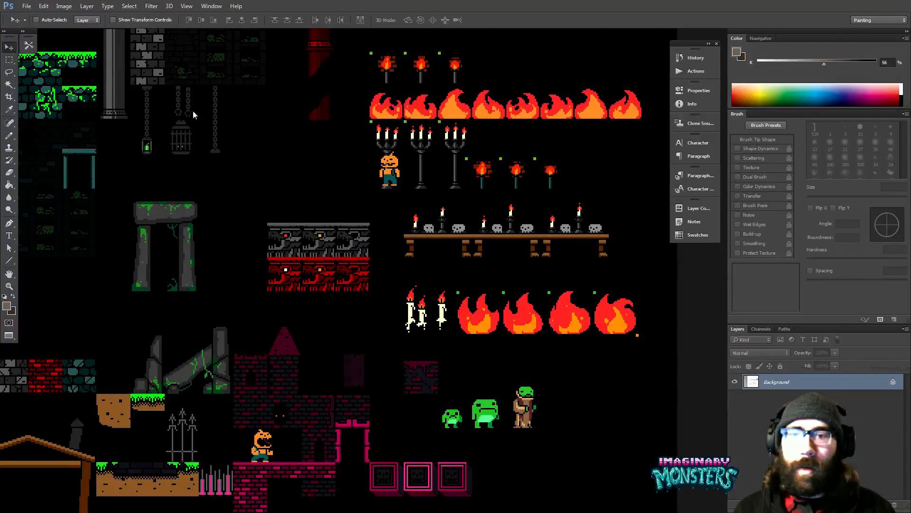
pyautogui.hotkey('ctrl', 'Tab')
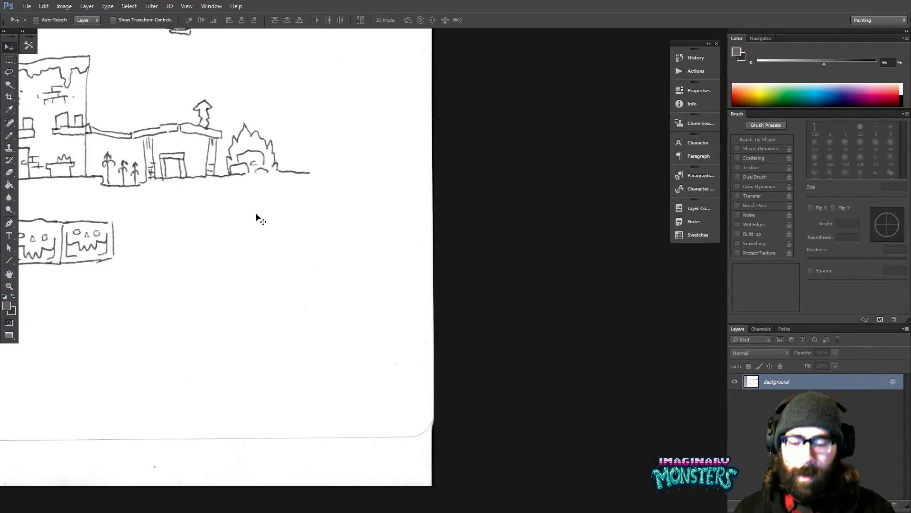
pyautogui.press('f')
pyautogui.press('f')
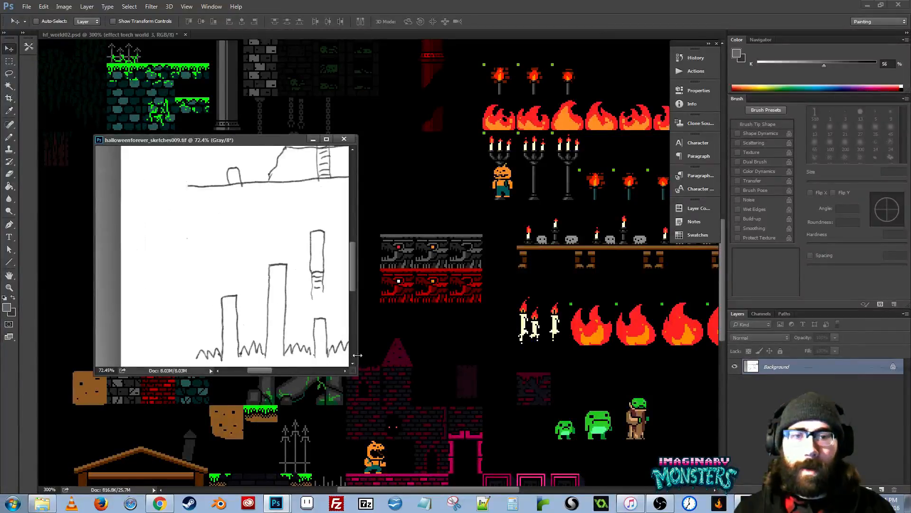
pyautogui.moveTo(356, 373); pyautogui.dragTo(599, 458)
pyautogui.moveTo(429, 331); pyautogui.dragTo(259, 277)
pyautogui.moveTo(367, 284); pyautogui.dragTo(248, 307)
pyautogui.moveTo(330, 207); pyautogui.dragTo(321, 232)
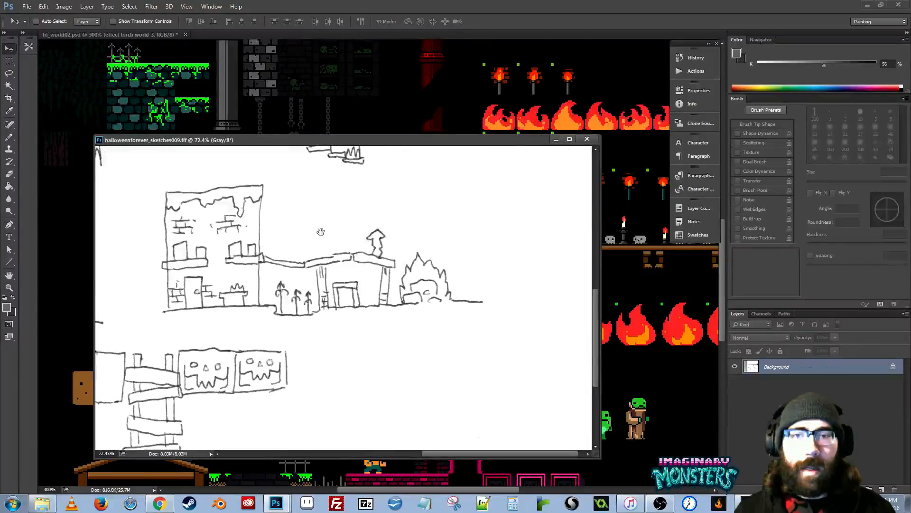
pyautogui.moveTo(264, 140); pyautogui.dragTo(405, 97)
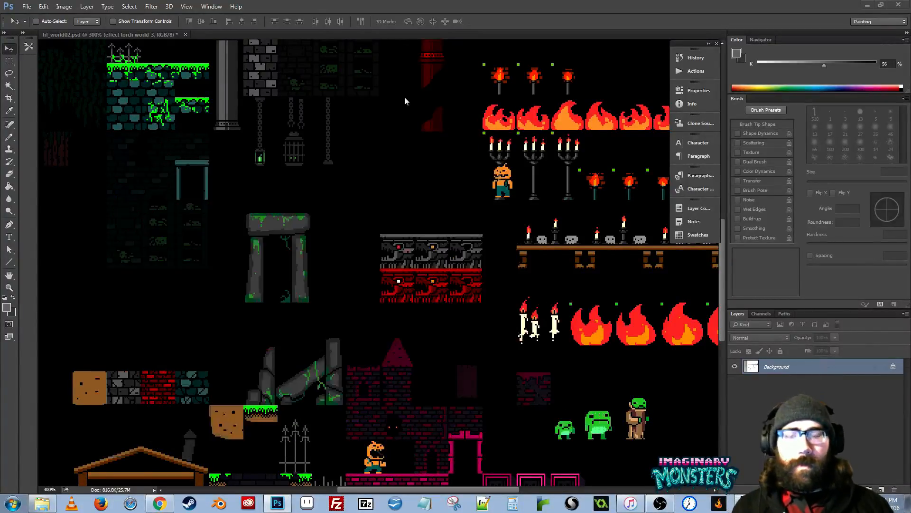
pyautogui.moveTo(477, 124); pyautogui.dragTo(476, 124)
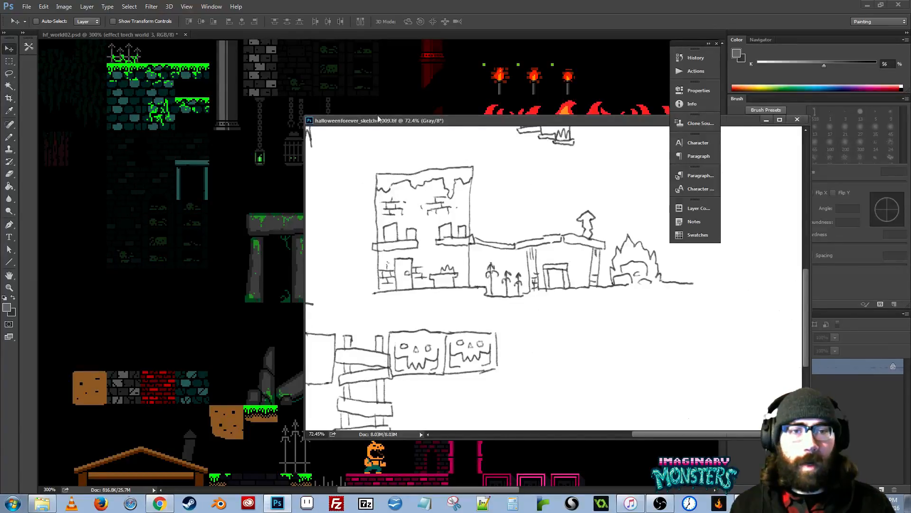
# Move the floating halloweenforever_sketches009.tif window completely off the tileset and activate the Zoom tool
pyautogui.moveTo(390, 119); pyautogui.dragTo(337, 116)
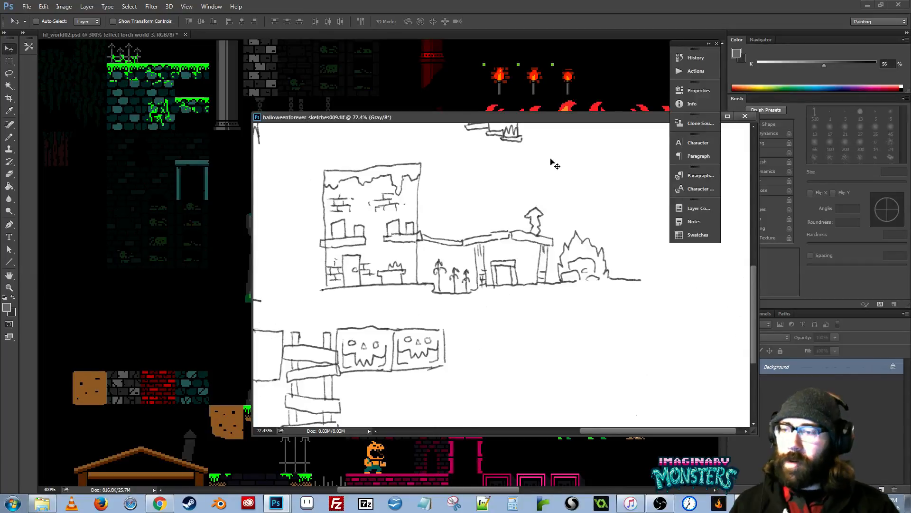
pyautogui.hotkey('ctrl', 'w')
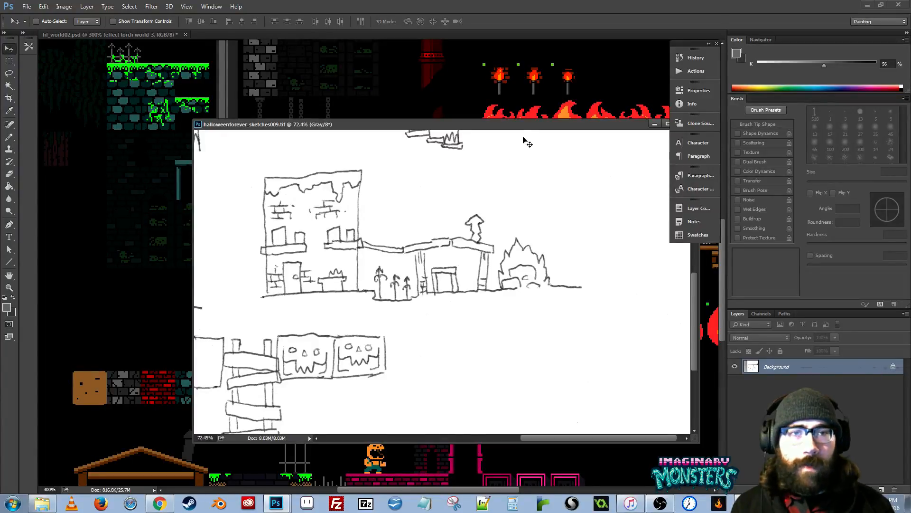
pyautogui.moveTo(525, 127); pyautogui.dragTo(502, 127)
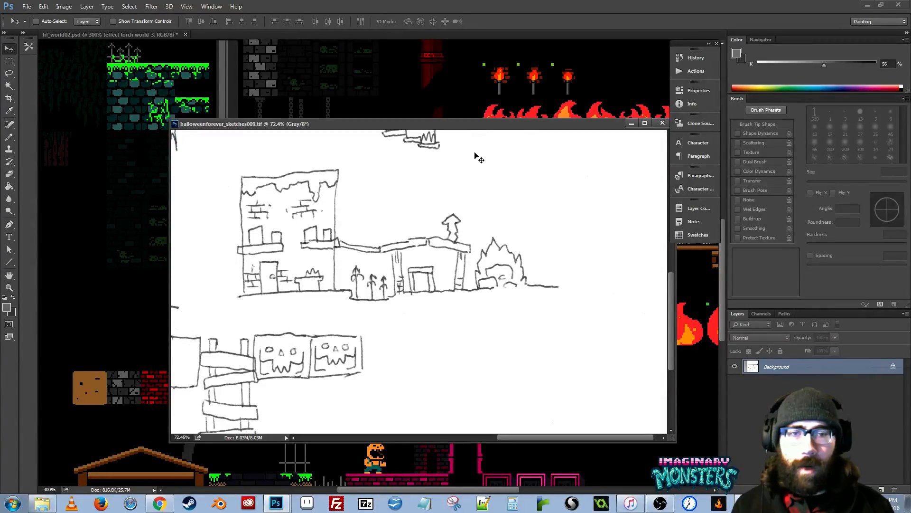
pyautogui.hotkey('ctrl', 'w')
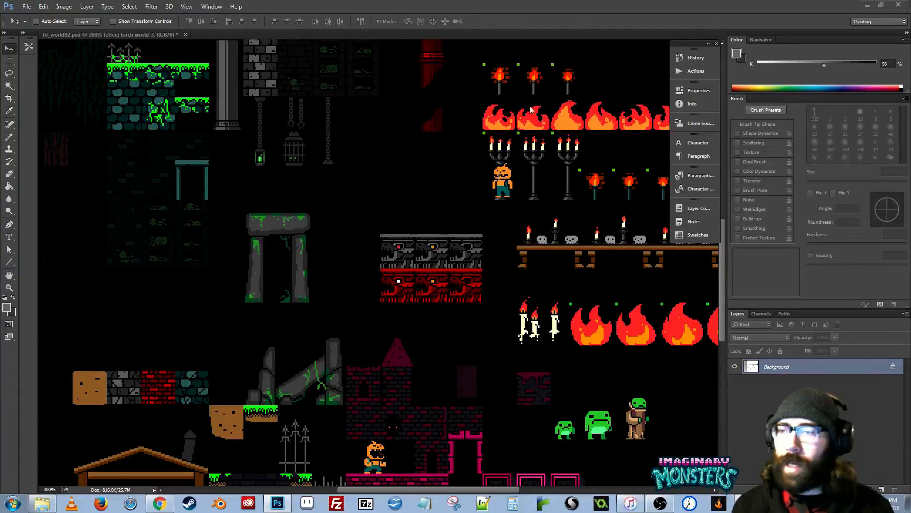
pyautogui.moveTo(114, 88); pyautogui.dragTo(224, 79)
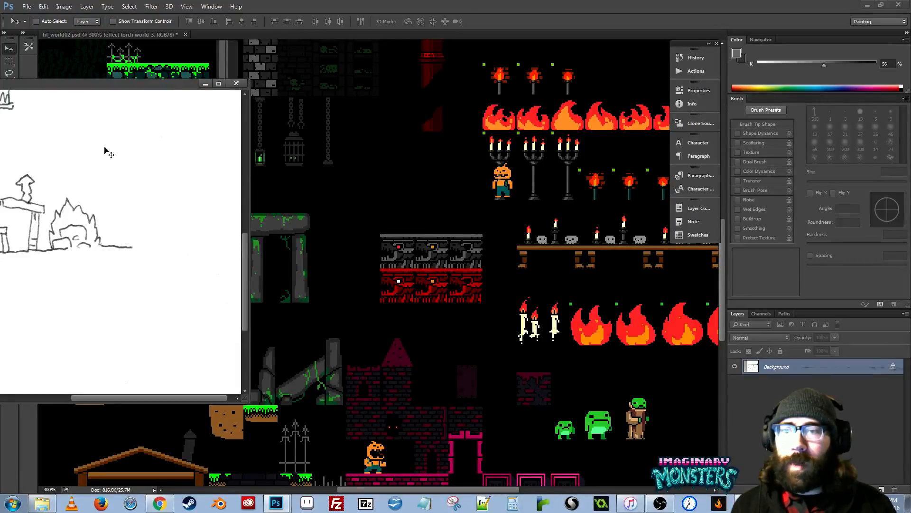
pyautogui.hotkey('ctrl', 'w')
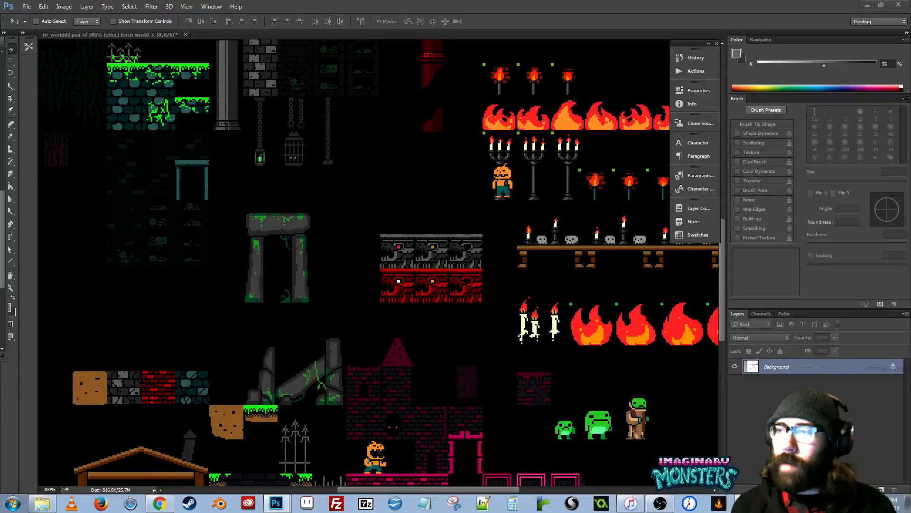
pyautogui.press('z')
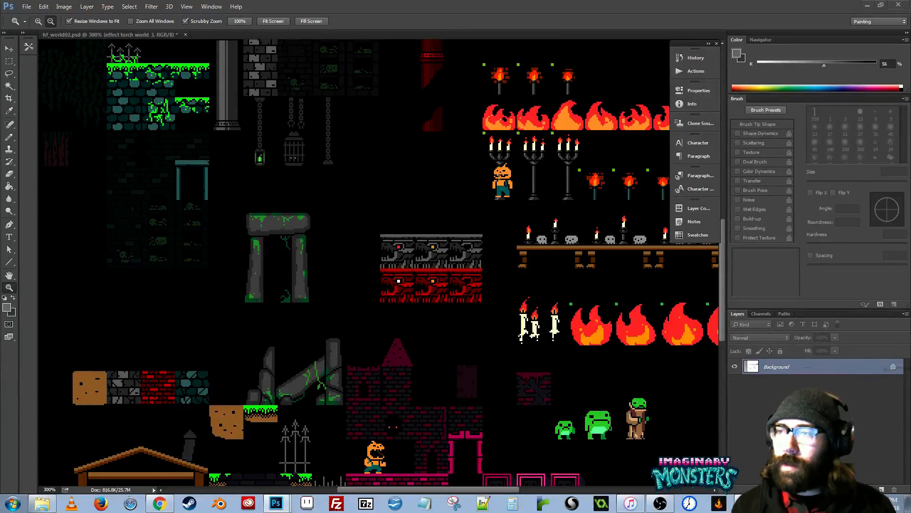